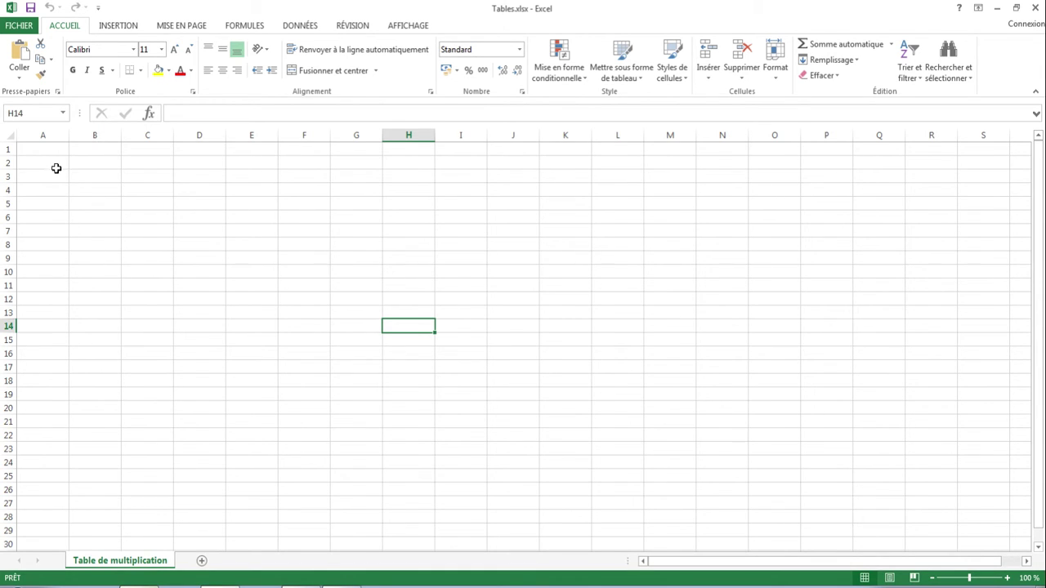
Enter 1 in cell A2 and 2 in cell A3 to start the row headings
click(53, 164)
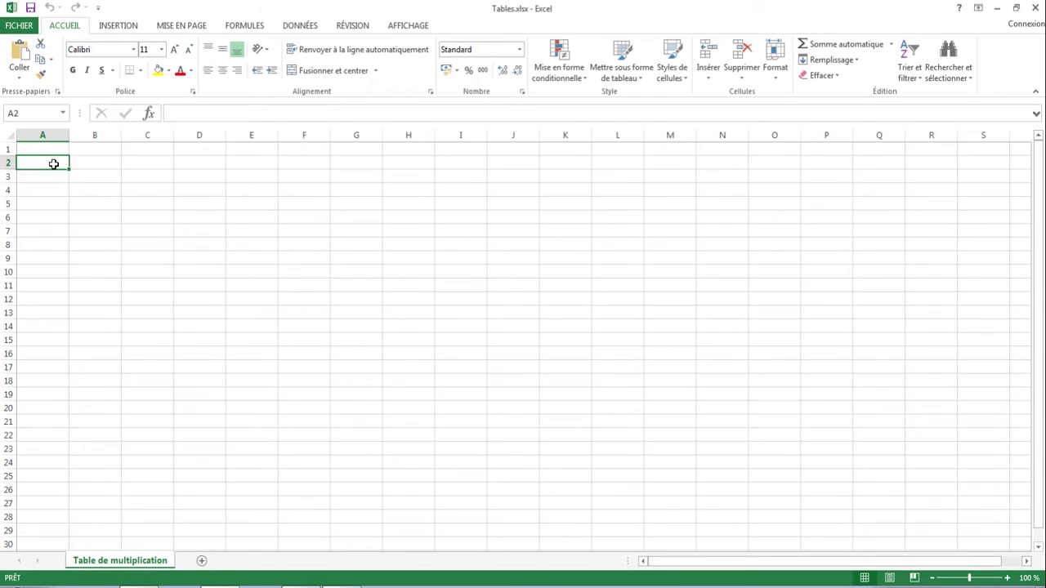
text(1)
key(Return)
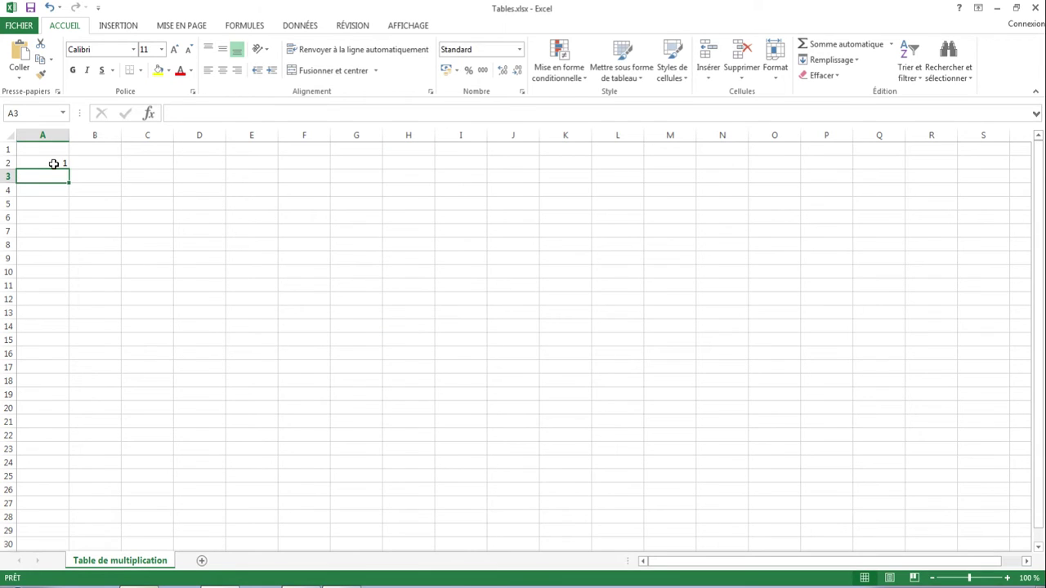
text(2)
click(71, 214)
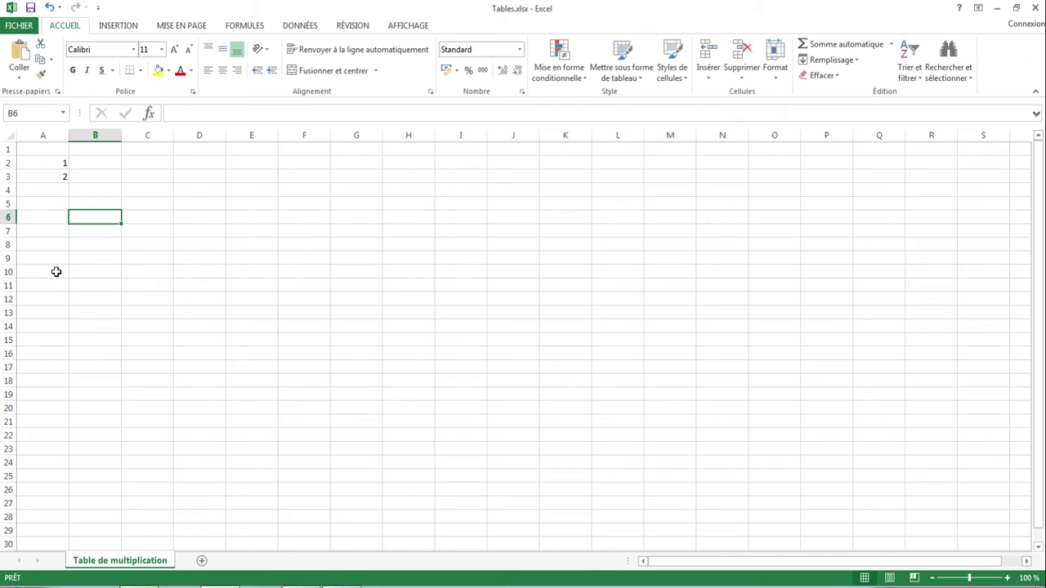
Extend the series from A2:A3 down to A11 so column A runs from 1 to 10
click(73, 166)
drag(62, 164, 57, 175)
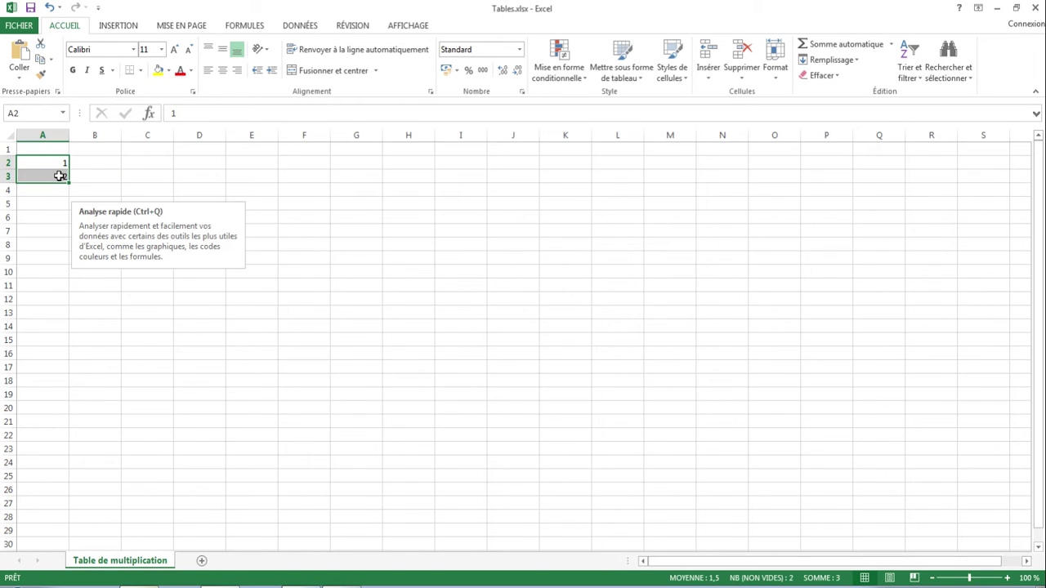
click(133, 173)
click(37, 164)
drag(37, 164, 34, 175)
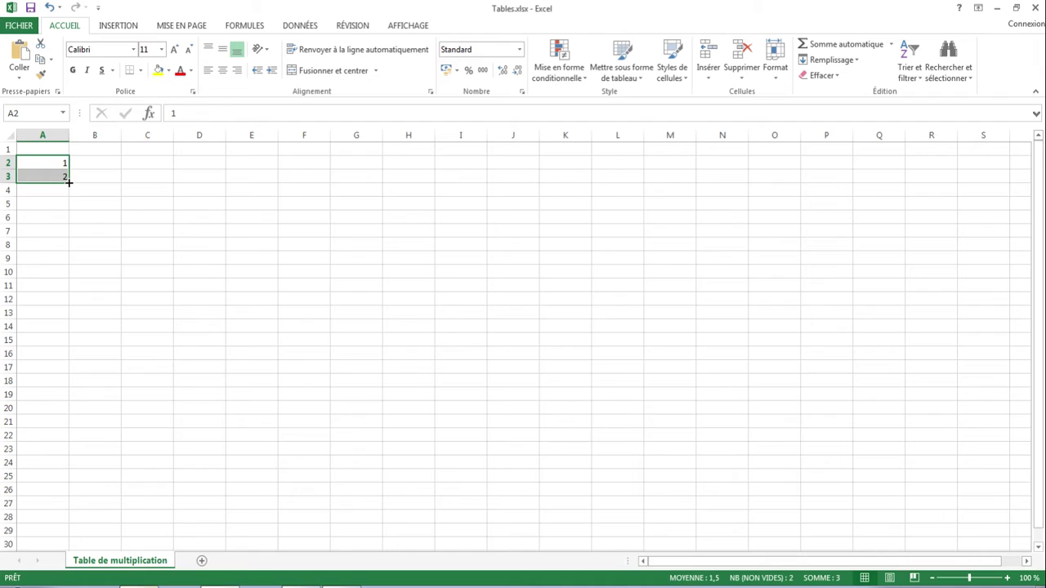
drag(69, 183, 68, 195)
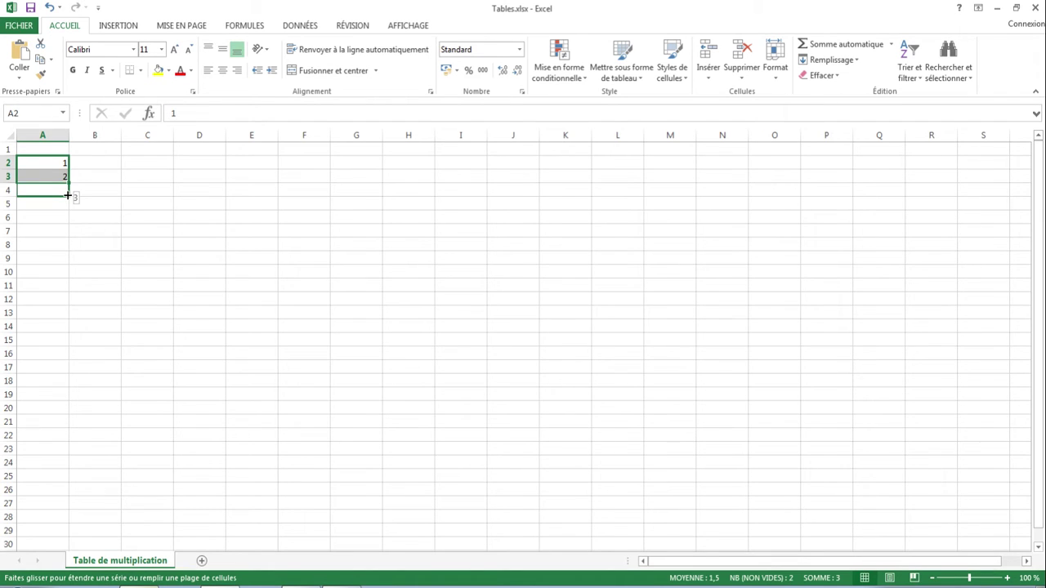
drag(67, 199, 58, 290)
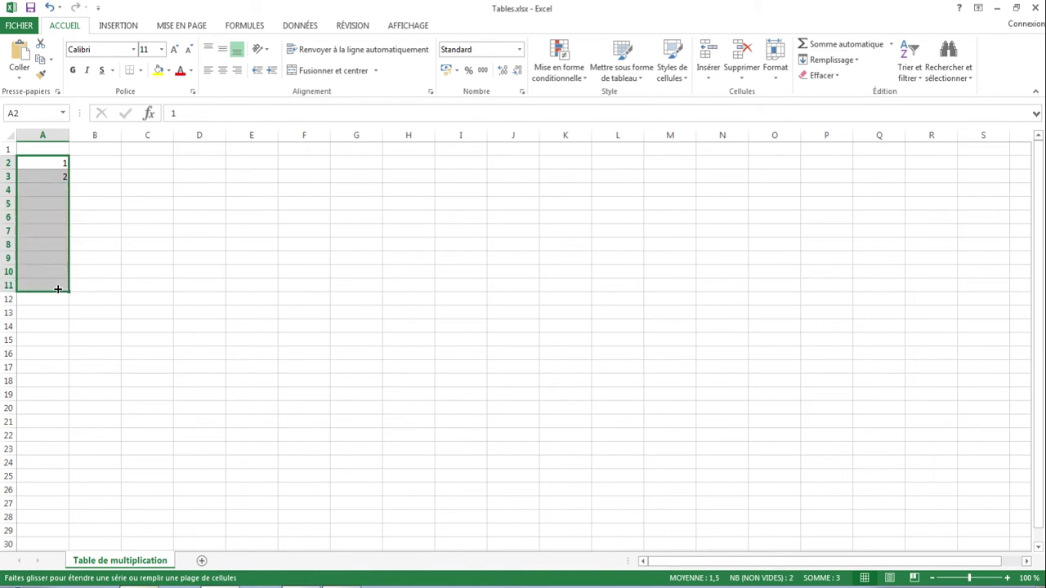
click(141, 270)
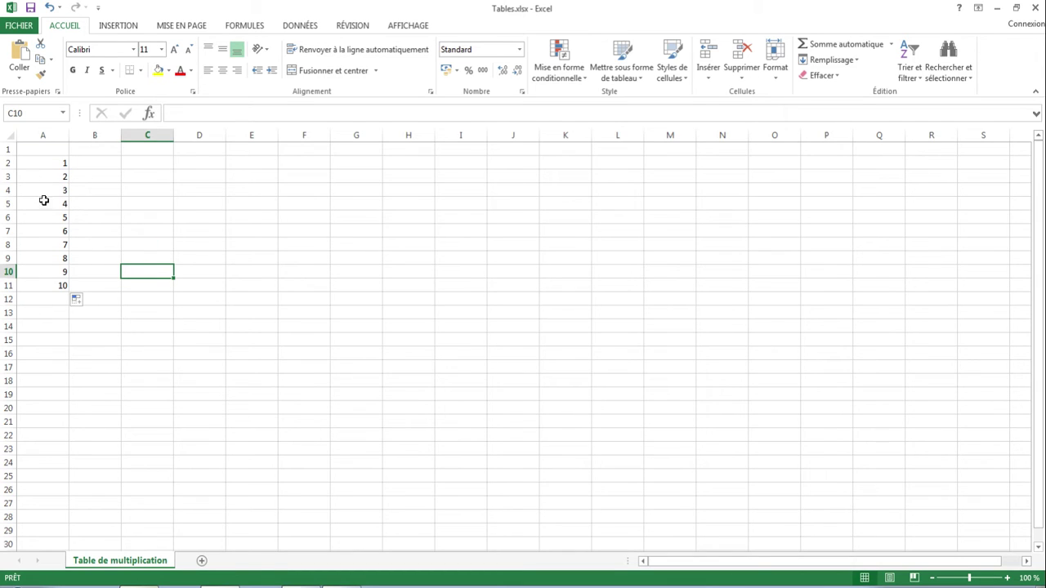
Enter 1 in cell B1 and 2 in cell C1 to start the column headings
click(115, 163)
click(107, 150)
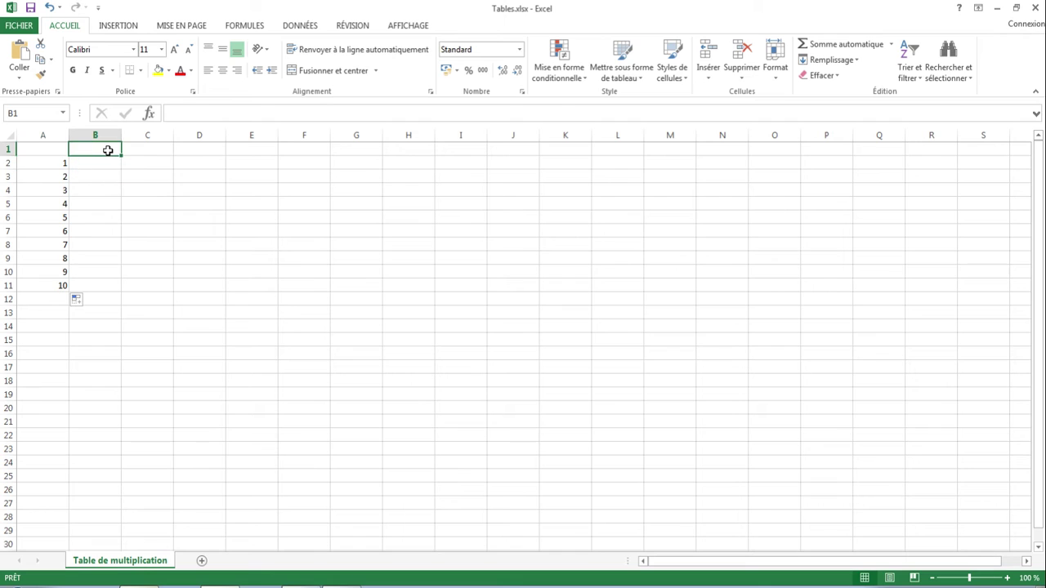
text(1)
key(Tab)
text(2)
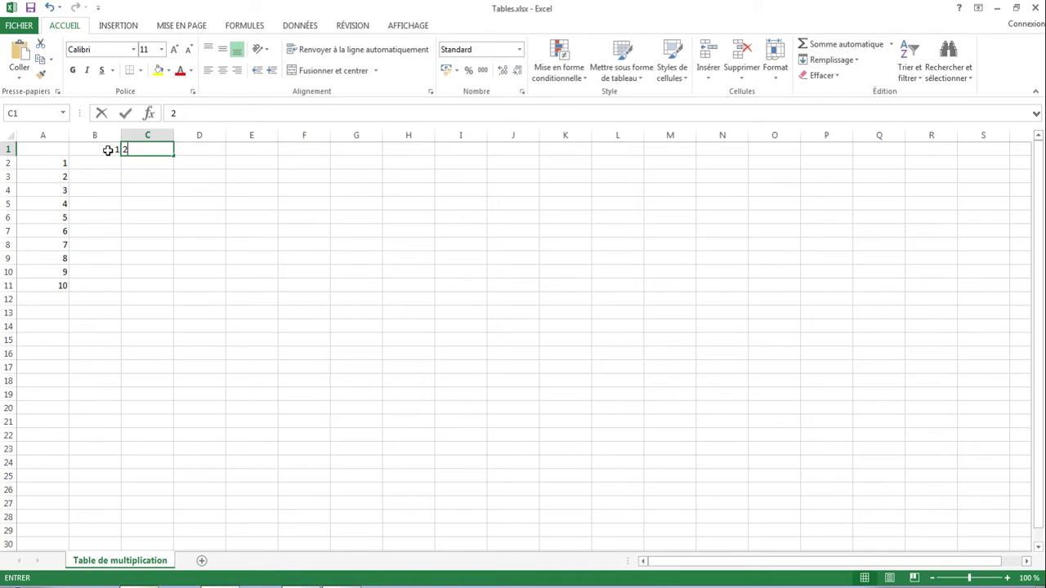
click(156, 184)
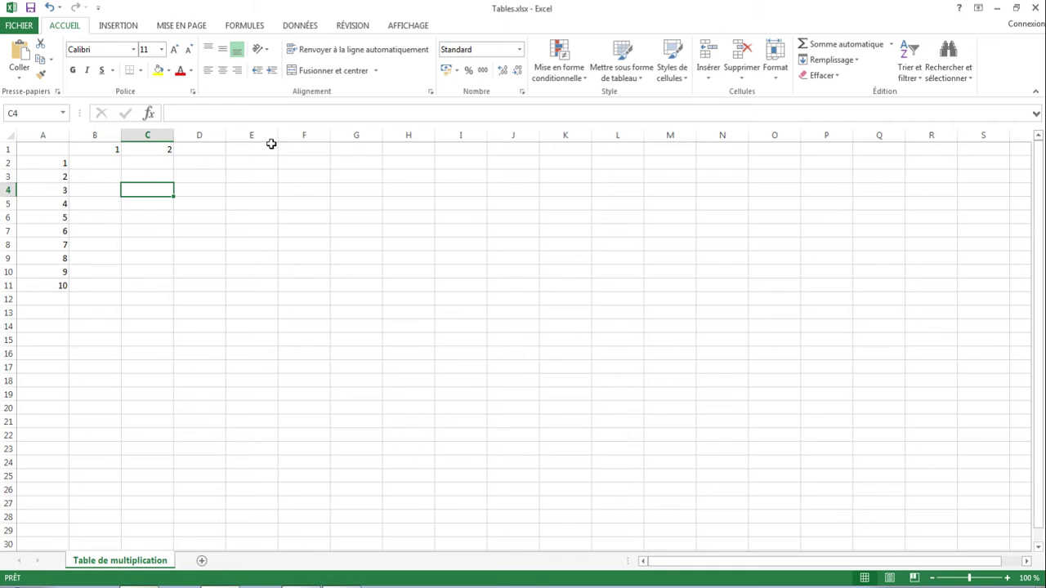
Extend the series from B1:C1 across to K1 so row 1 runs from 1 to 10
click(104, 150)
drag(104, 149, 587, 156)
click(449, 234)
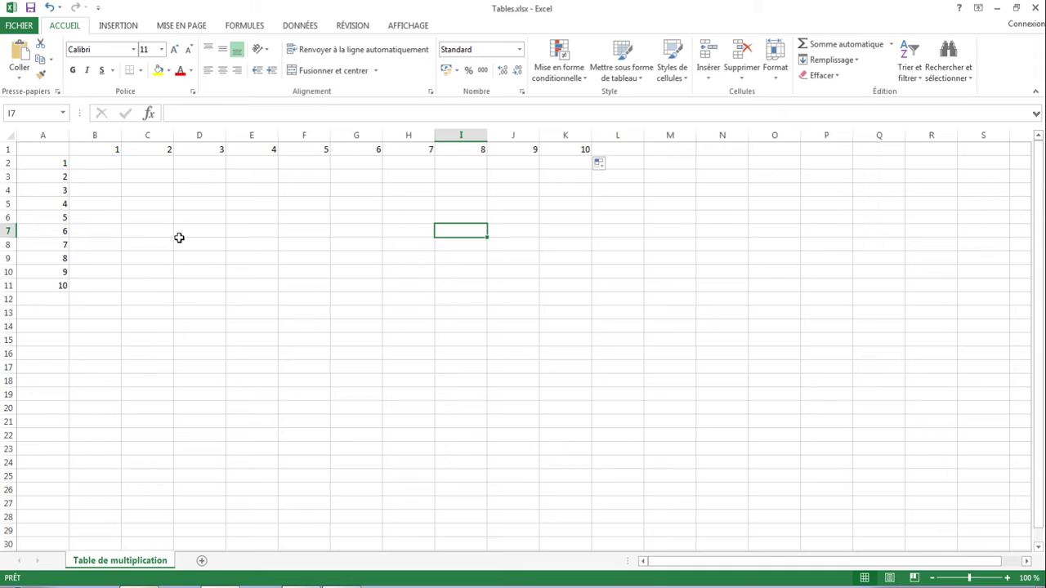
Set the width of all columns in the sheet to 6
ctrl+scroll(180, 263, up, 3)
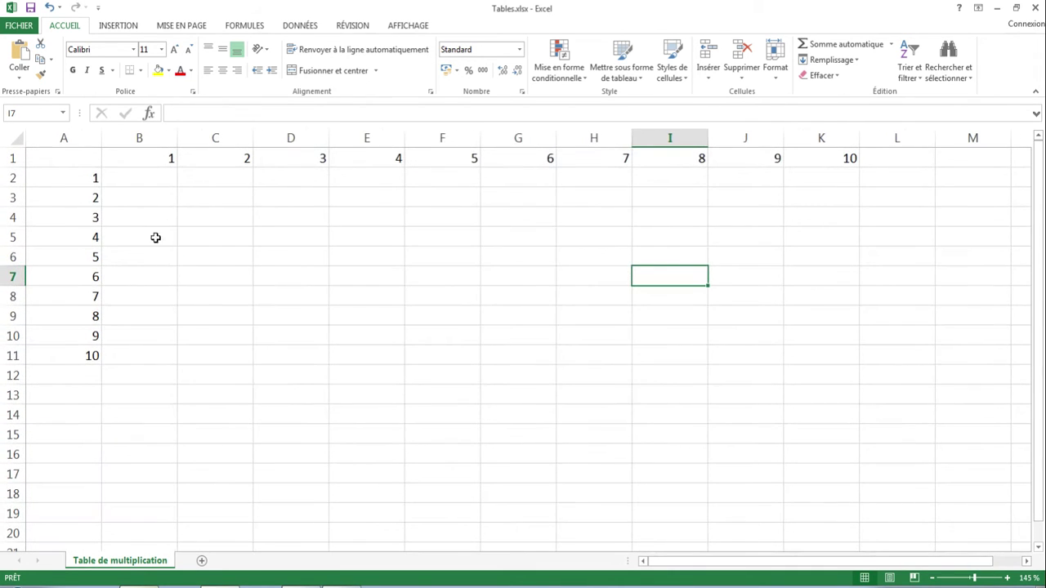
click(16, 138)
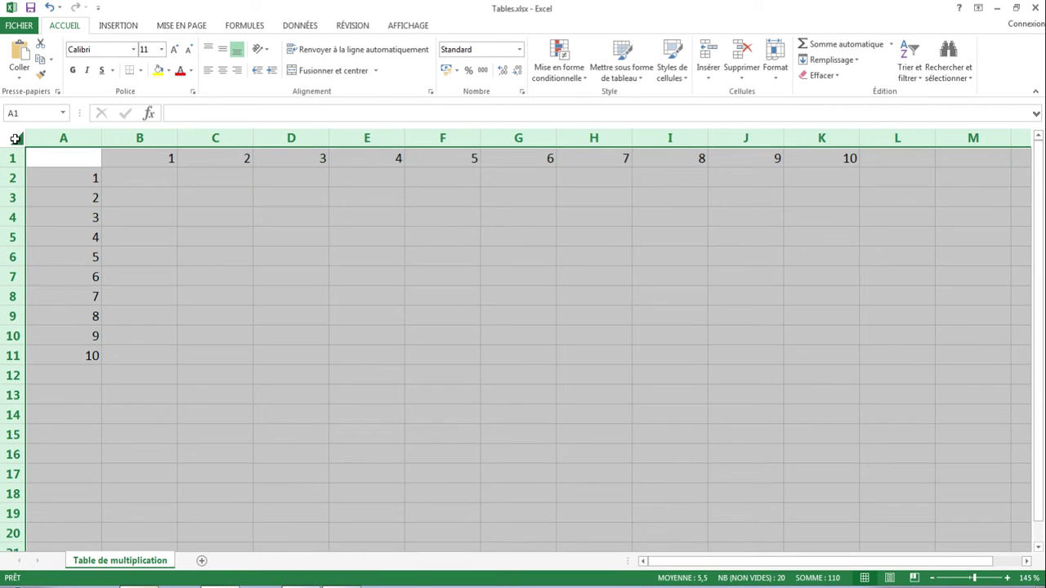
right_click(64, 136)
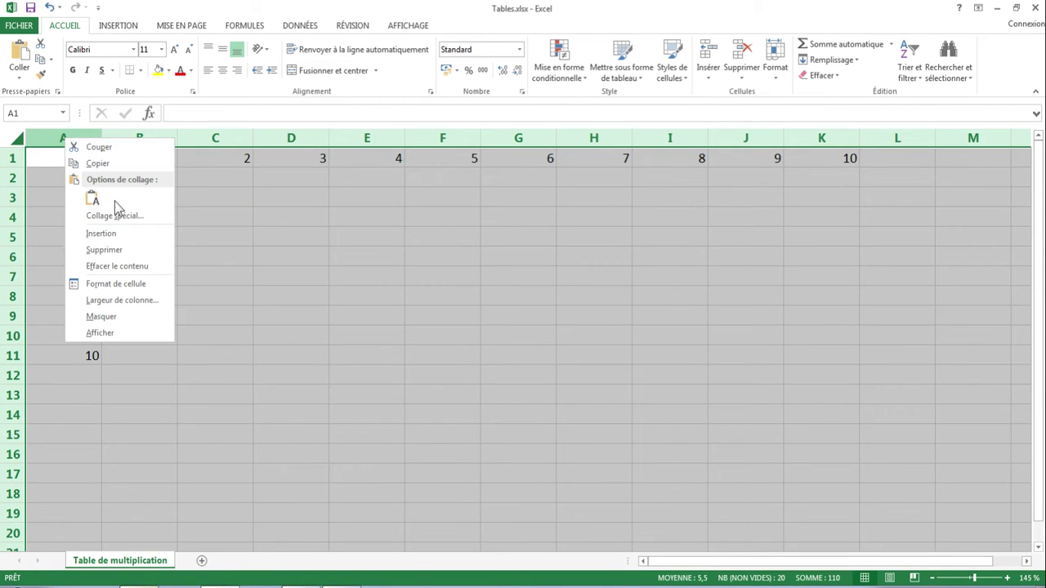
click(134, 299)
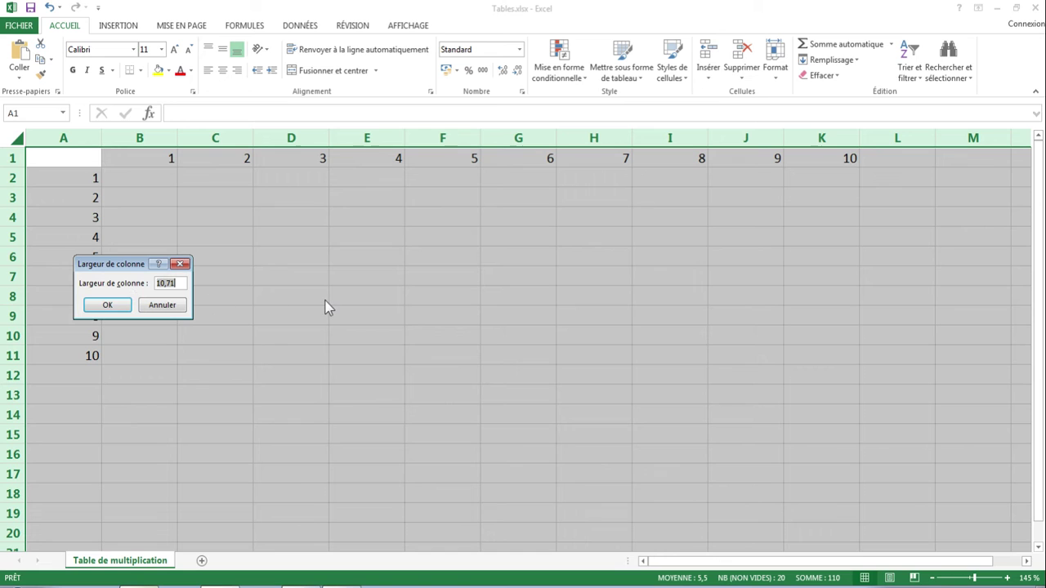
text(6)
key(Return)
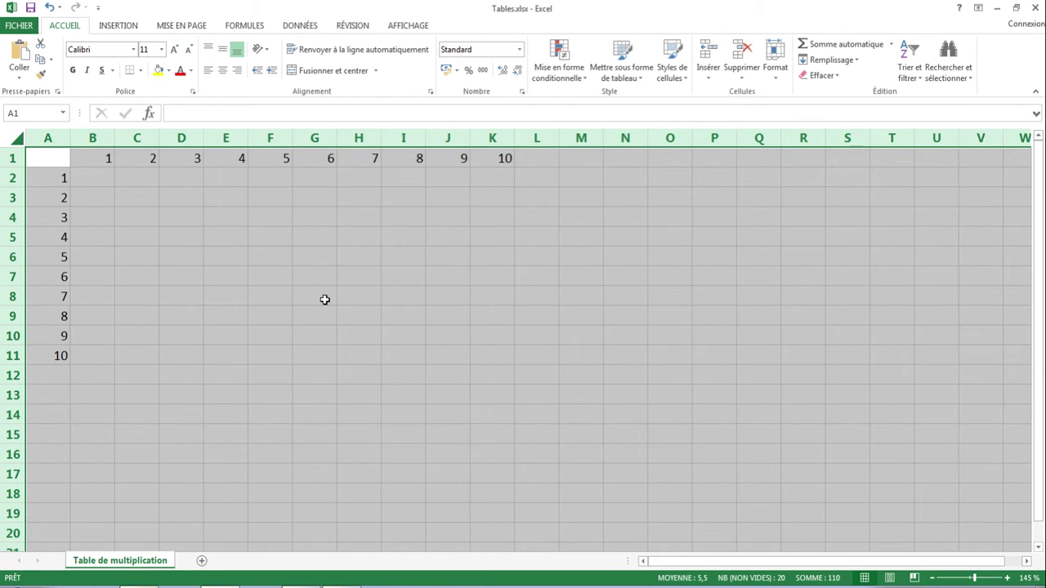
click(329, 300)
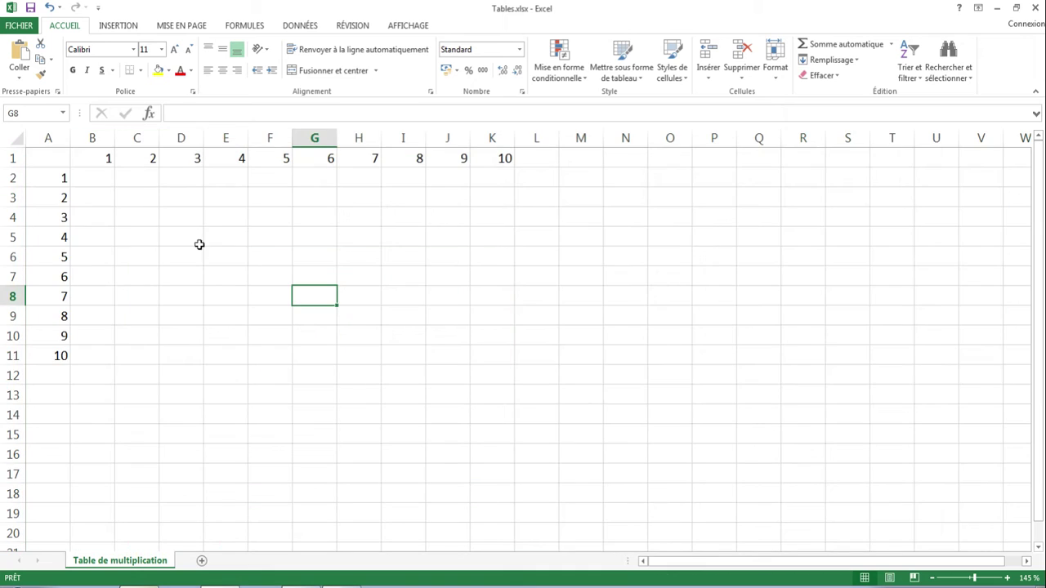
Centre the contents of all cells in the sheet horizontally and vertically
click(16, 141)
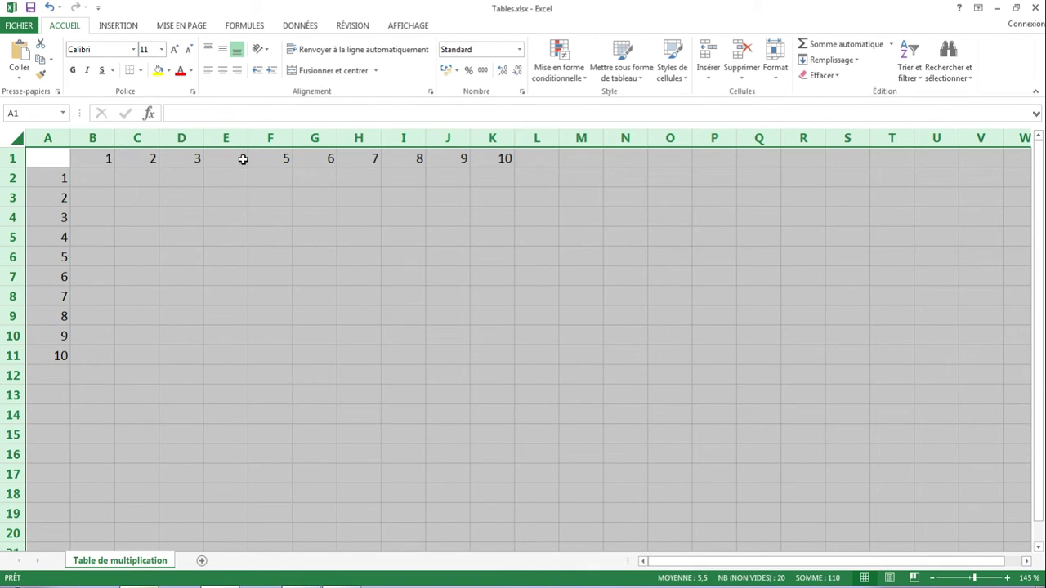
click(223, 72)
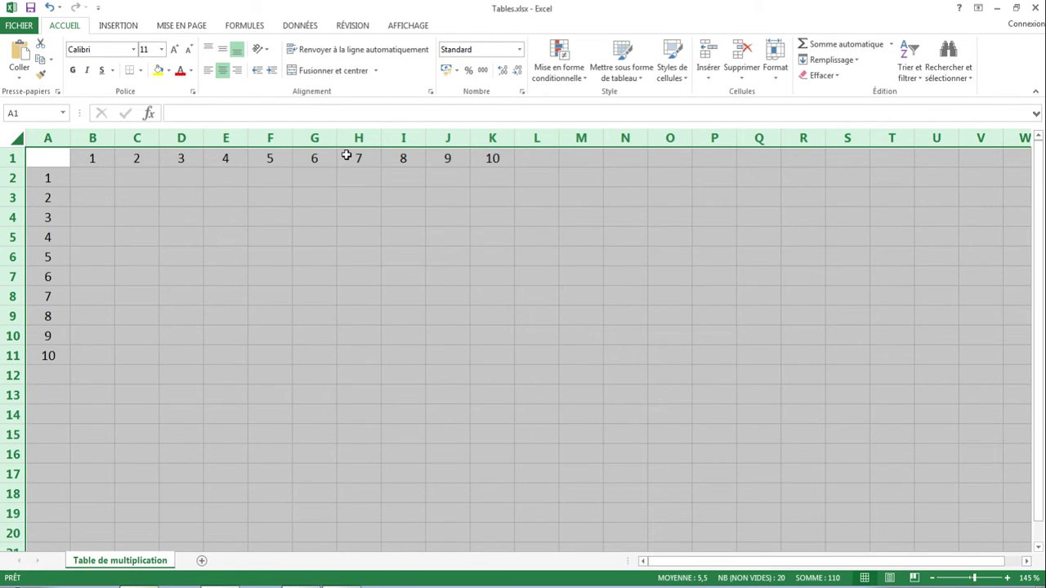
click(222, 54)
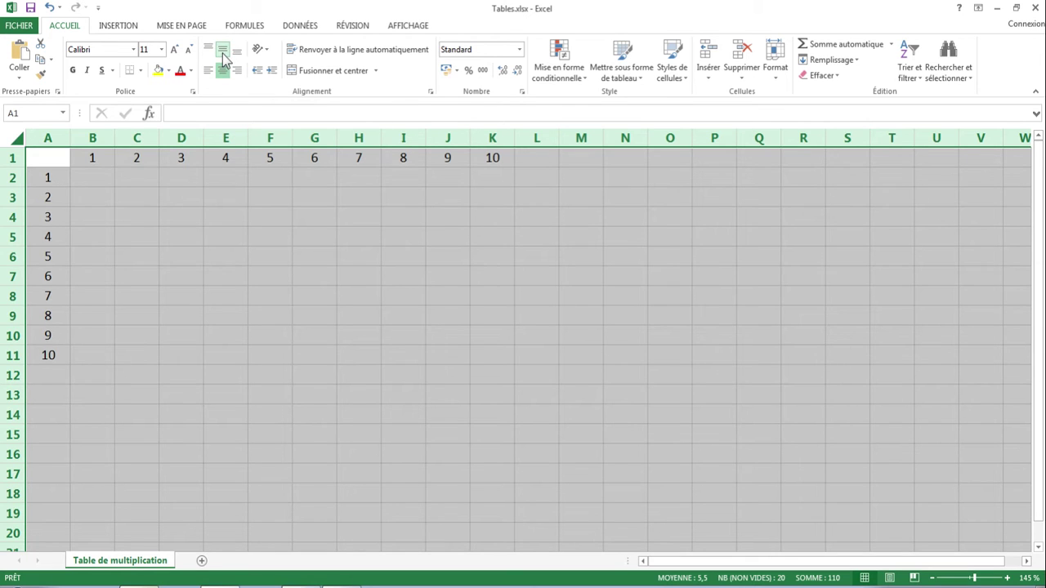
click(202, 220)
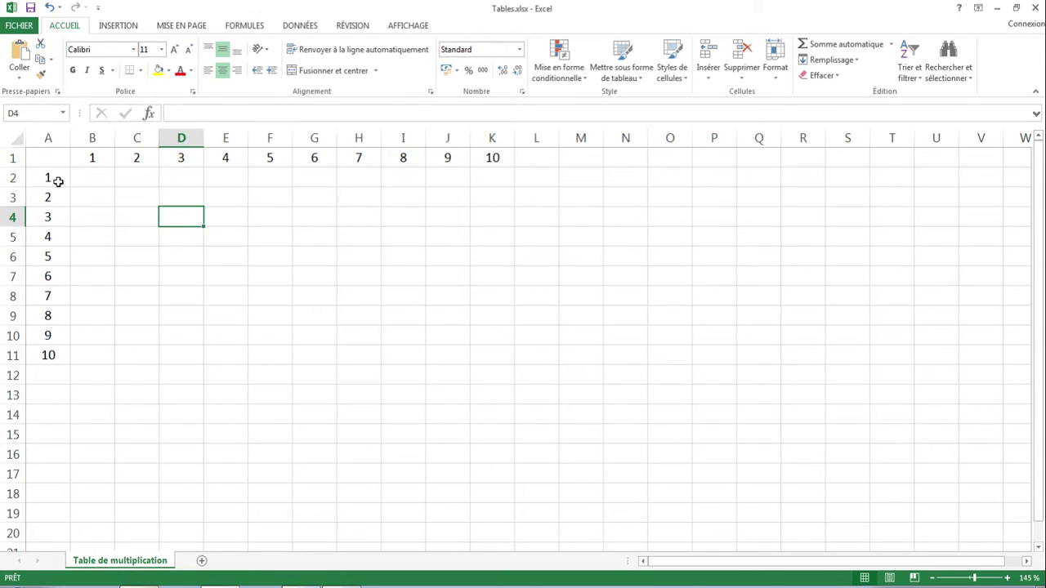
Apply all borders and a light blue fill to the heading cells A2:A11 and B1:K1
drag(51, 178, 49, 355)
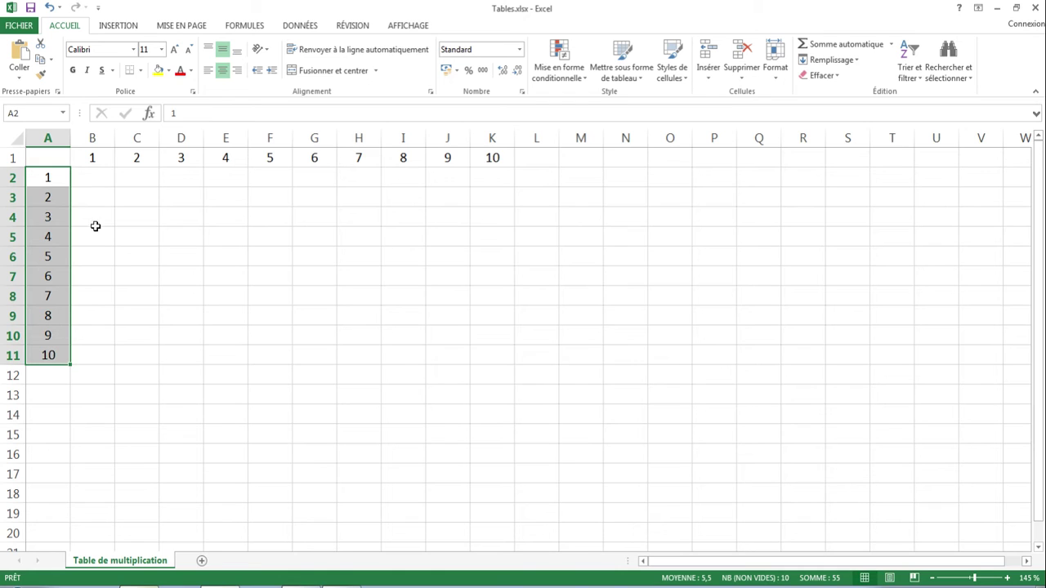
ctrl+drag(93, 157, 485, 163)
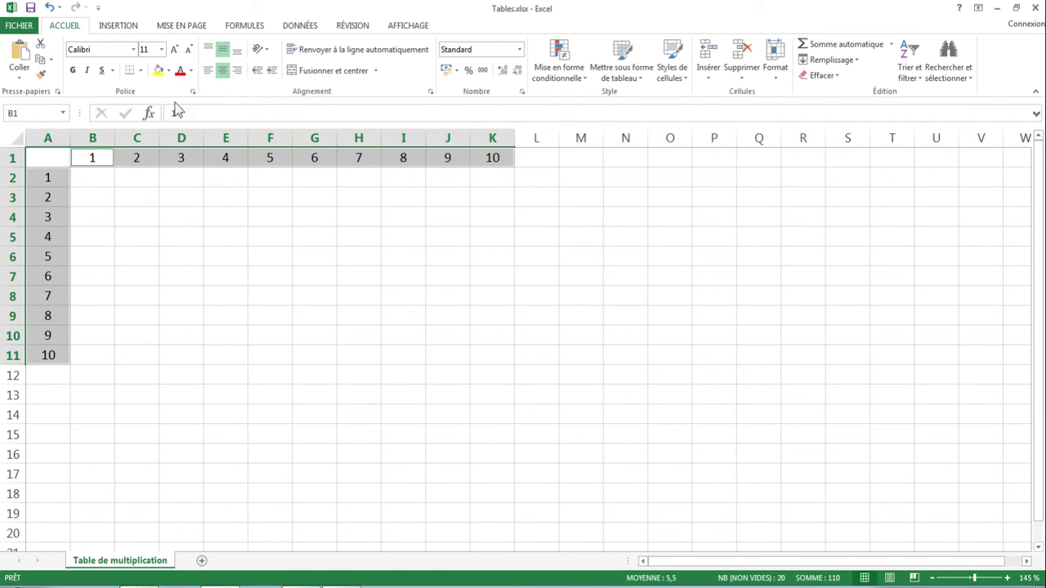
click(131, 70)
click(160, 71)
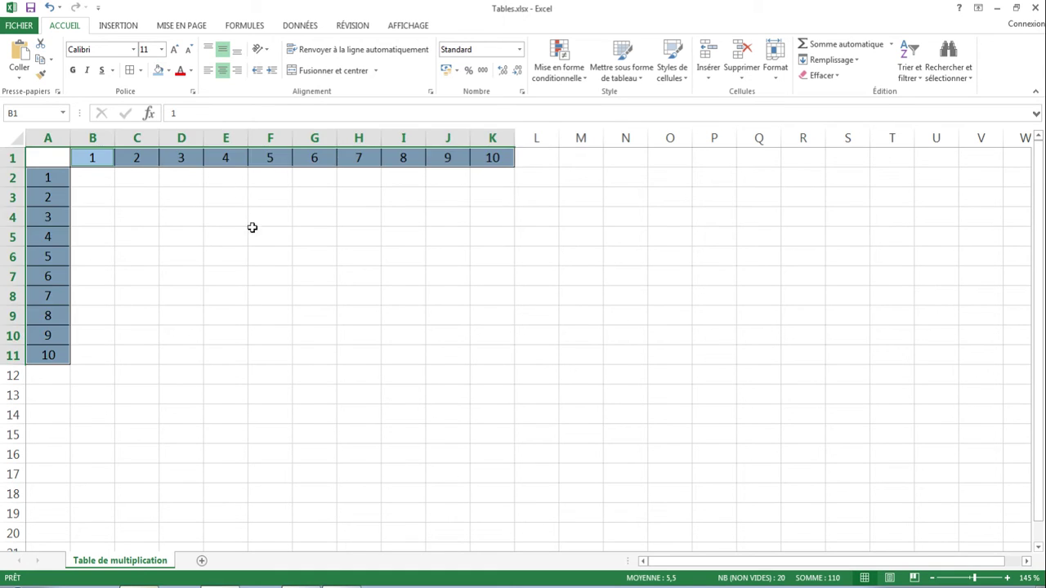
click(252, 257)
Apply all borders to the empty table body B2:K11
click(103, 181)
drag(103, 182, 493, 360)
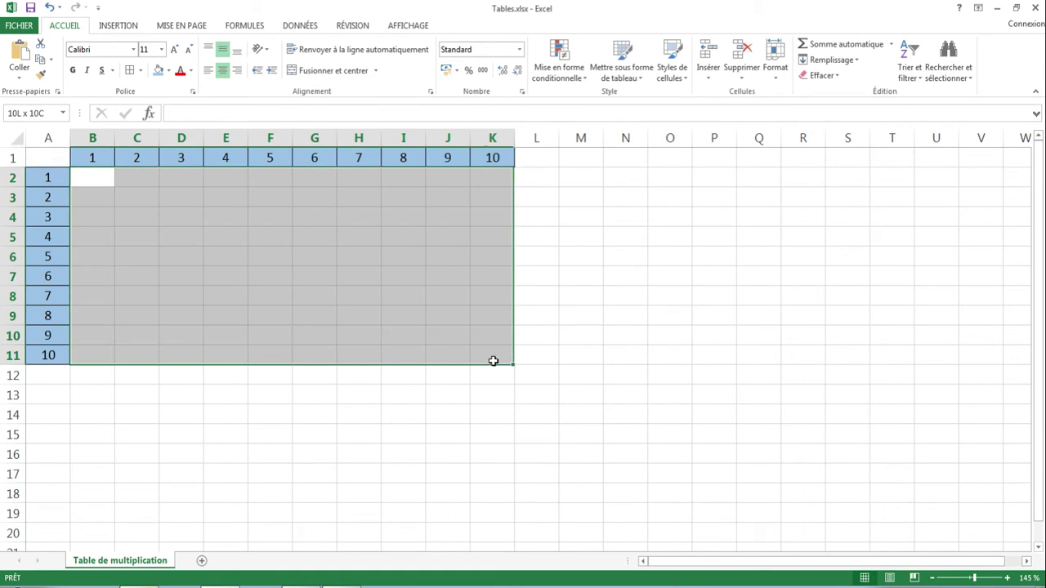
click(129, 71)
click(175, 229)
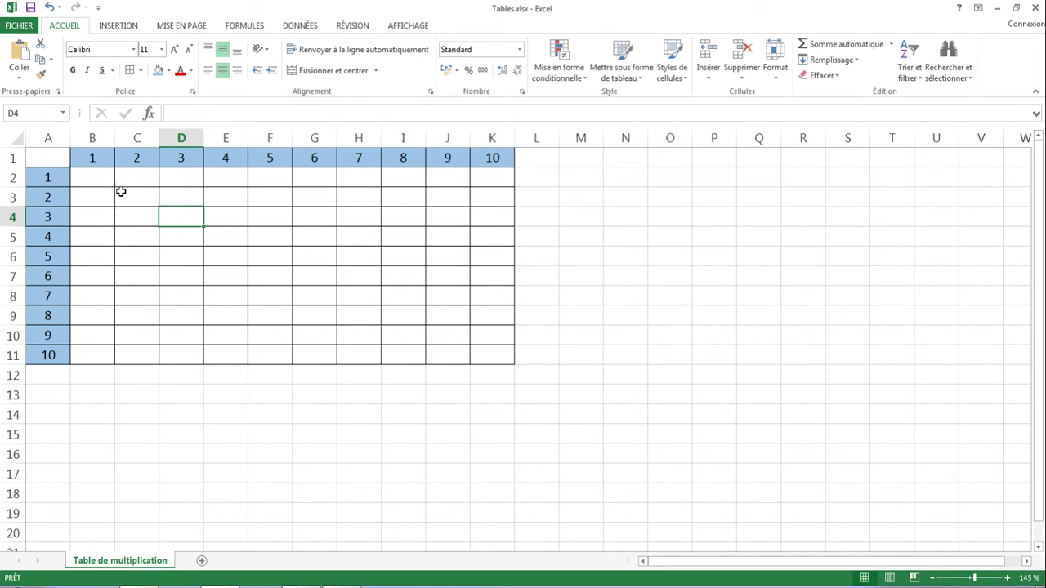
drag(107, 181, 492, 350)
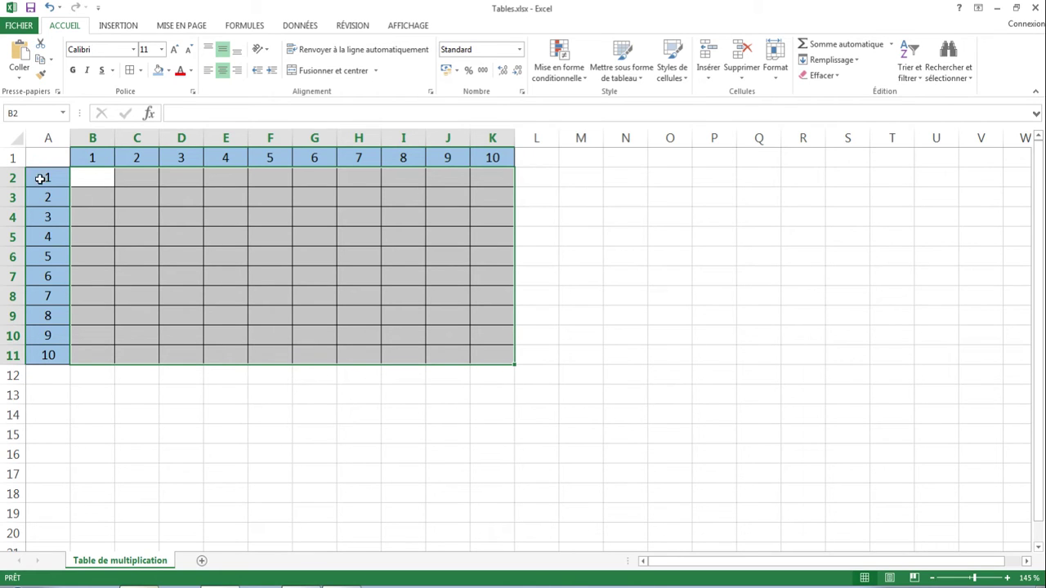
click(98, 178)
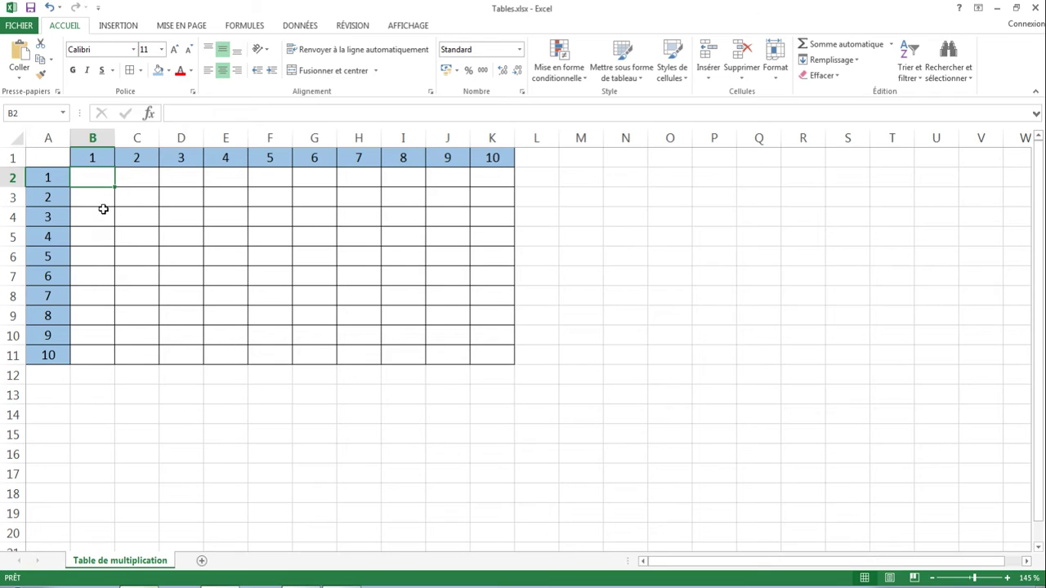
click(275, 222)
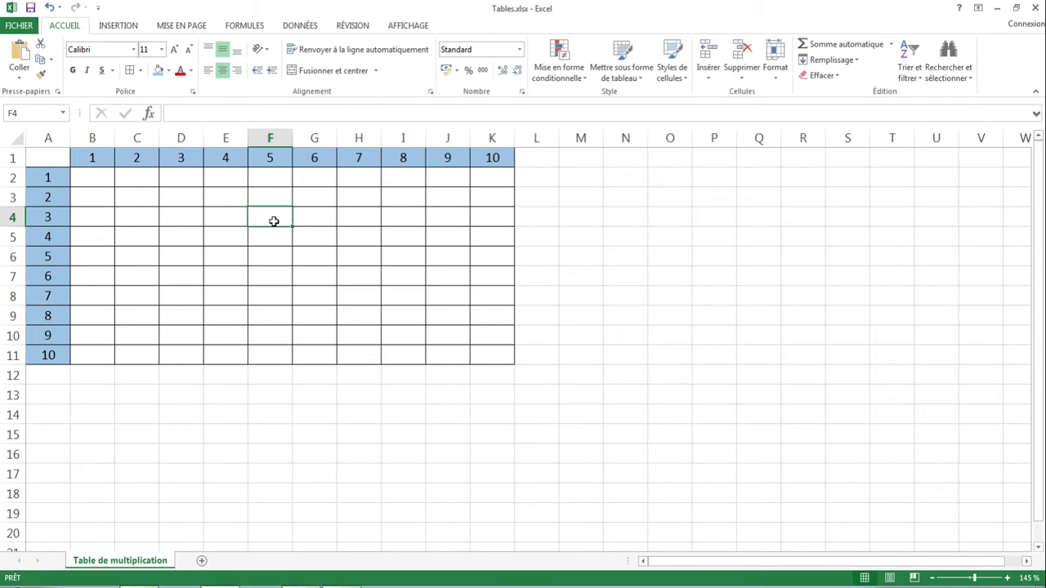
click(265, 202)
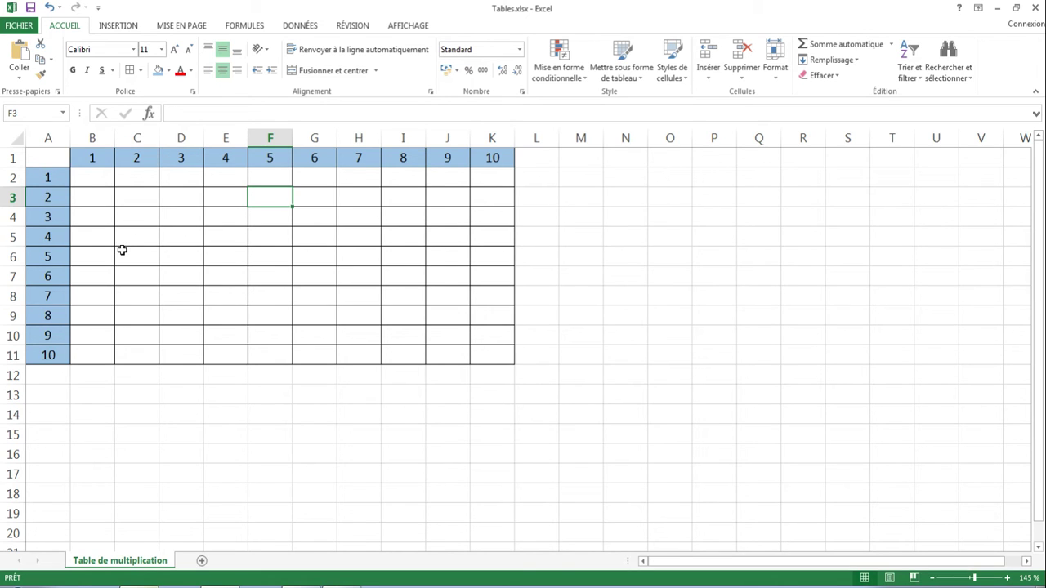
Enter the formula =A2*B1 in cell B2 to multiply the first row heading by the first column heading
click(93, 175)
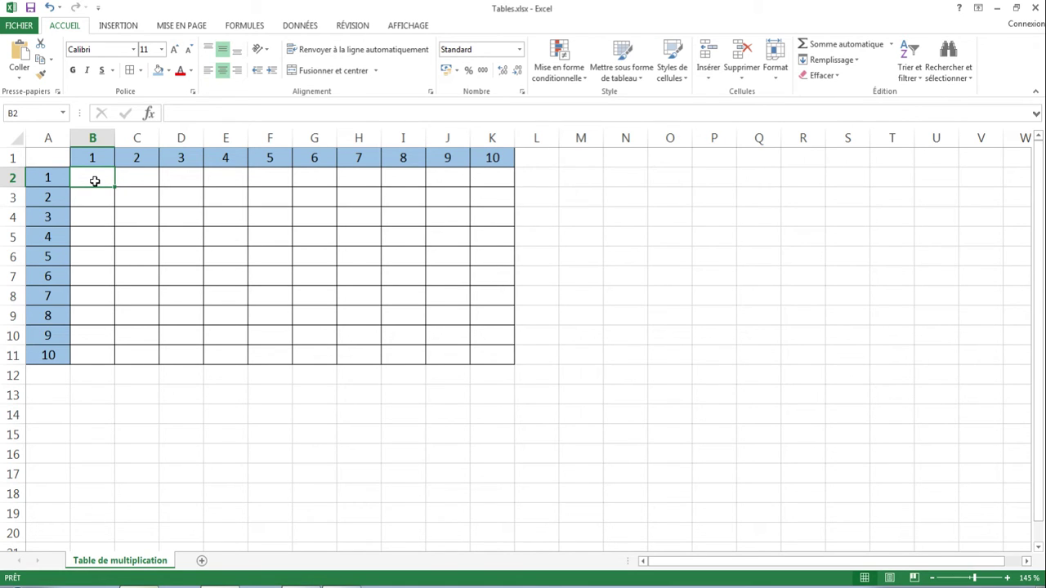
text(=)
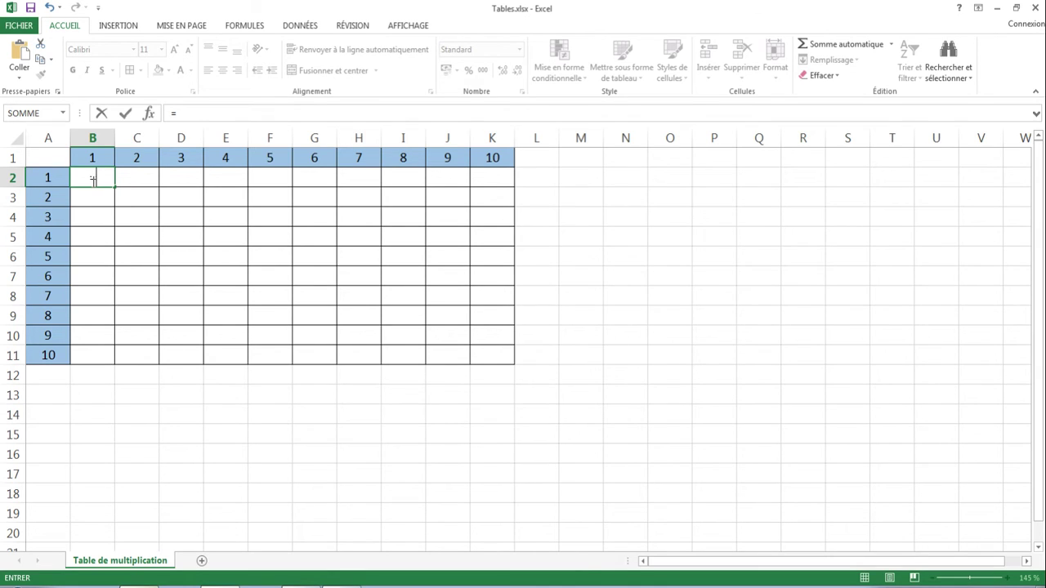
click(49, 178)
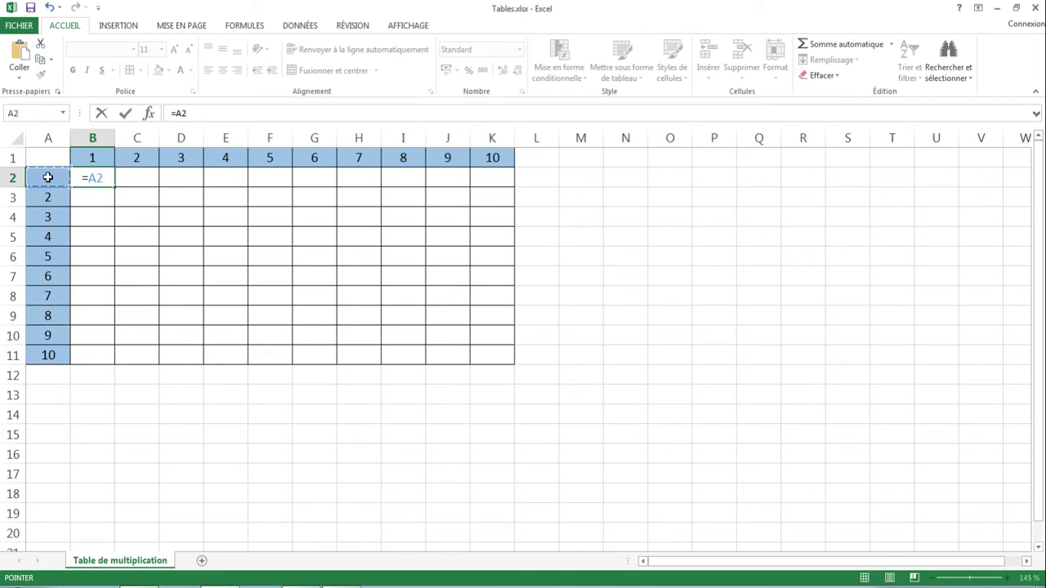
text(*)
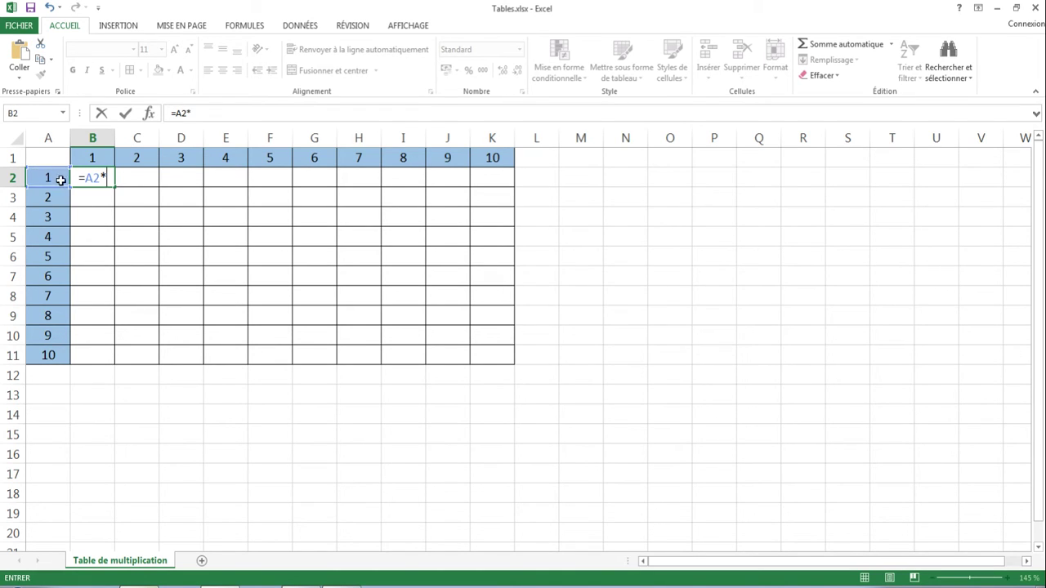
click(95, 158)
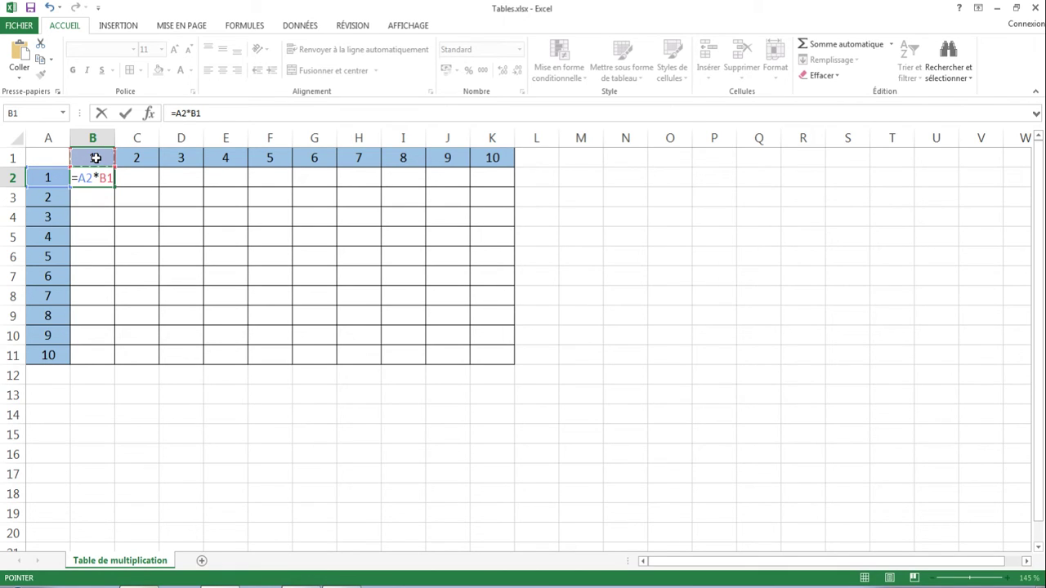
key(Return)
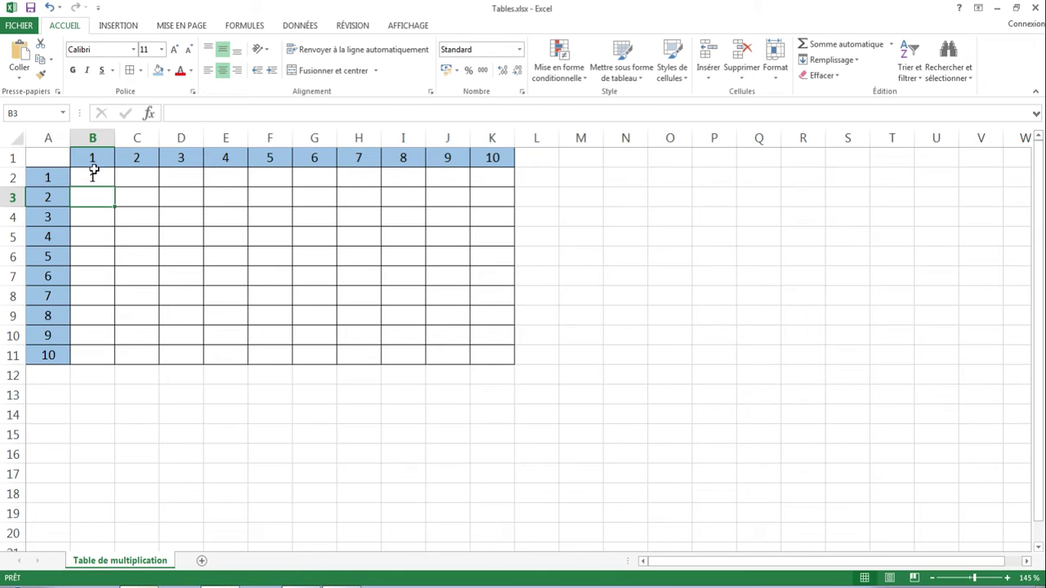
Fill the formula in B2 down to B11 and check the cell references in the copied formulas
click(95, 176)
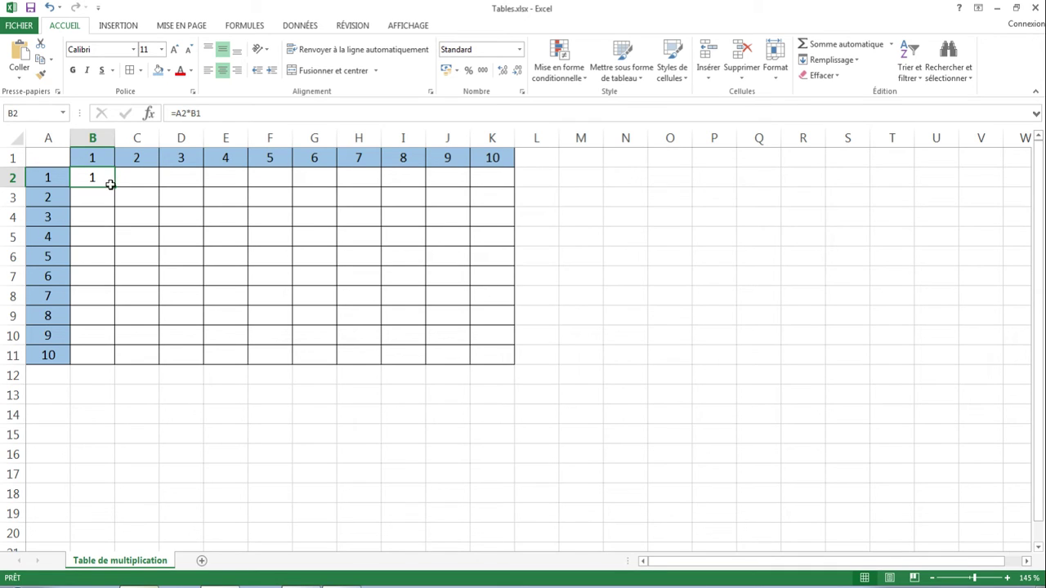
drag(113, 187, 110, 360)
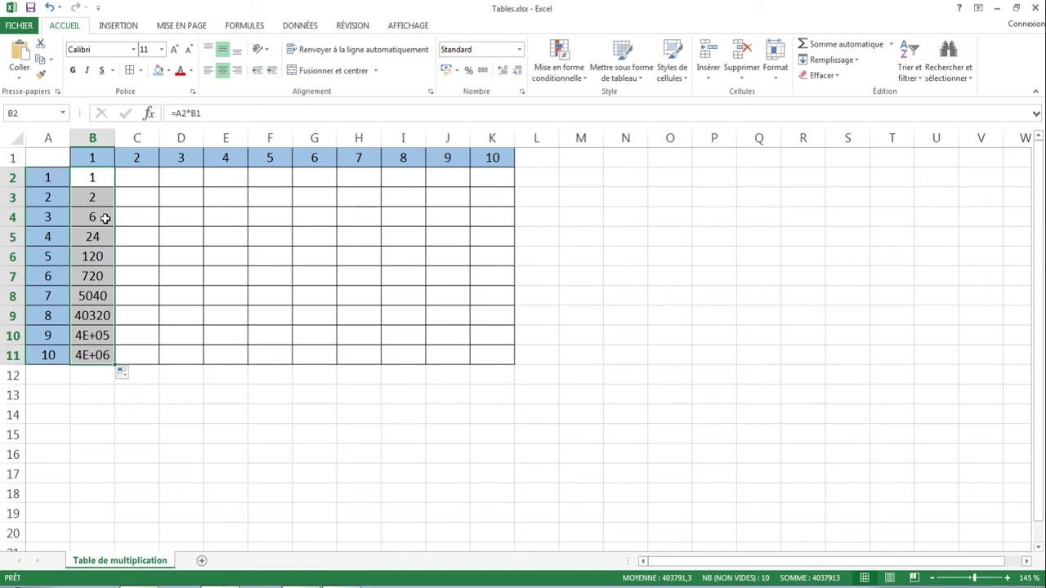
click(147, 223)
click(107, 182)
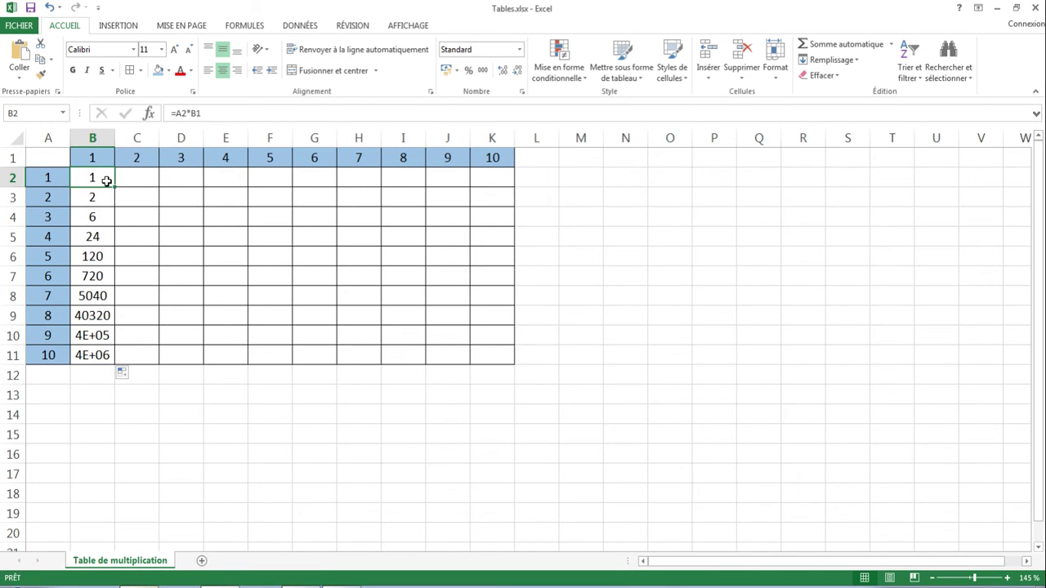
key(Down)
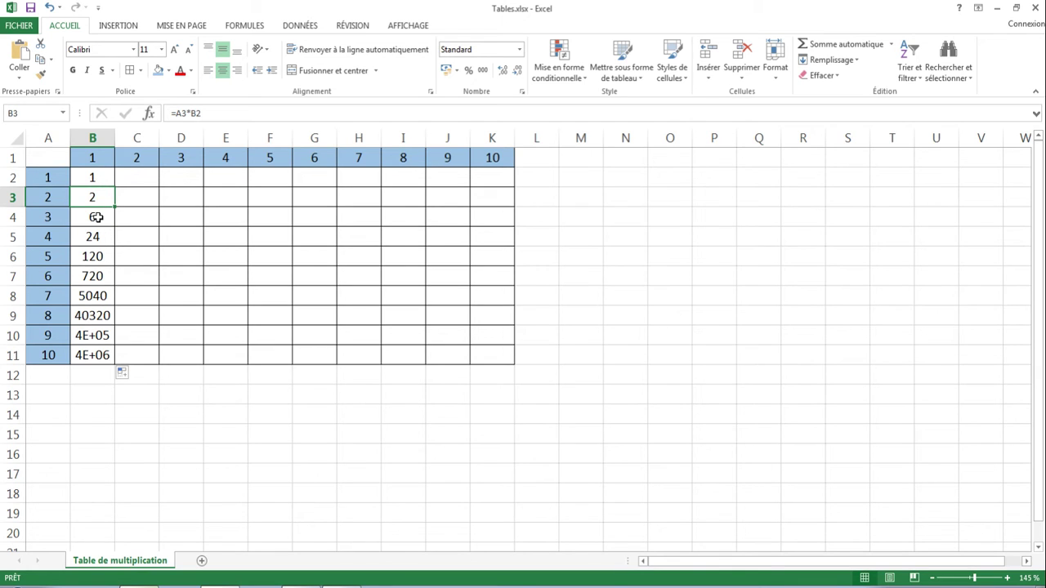
click(96, 217)
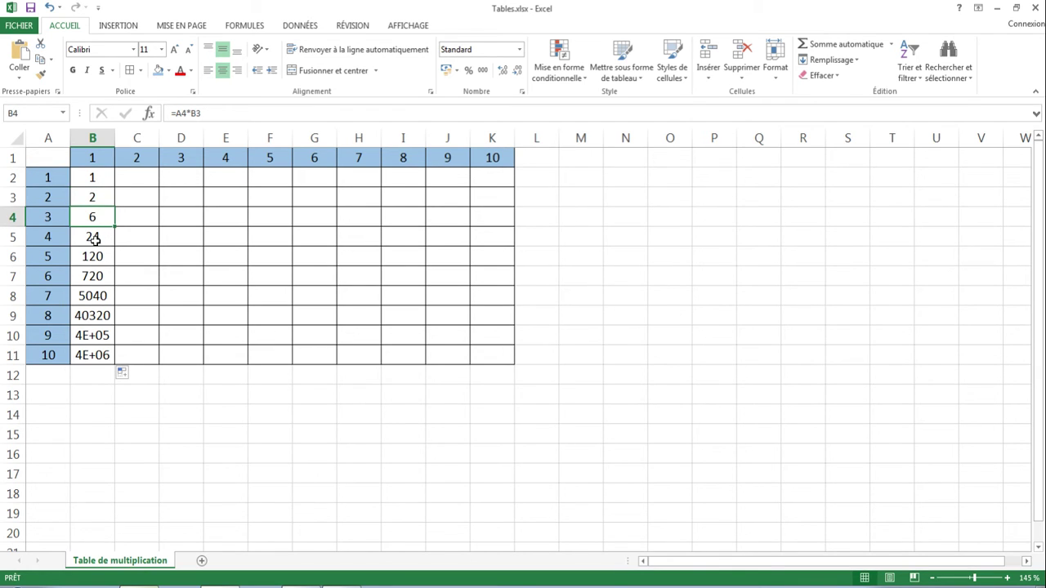
click(93, 237)
click(96, 253)
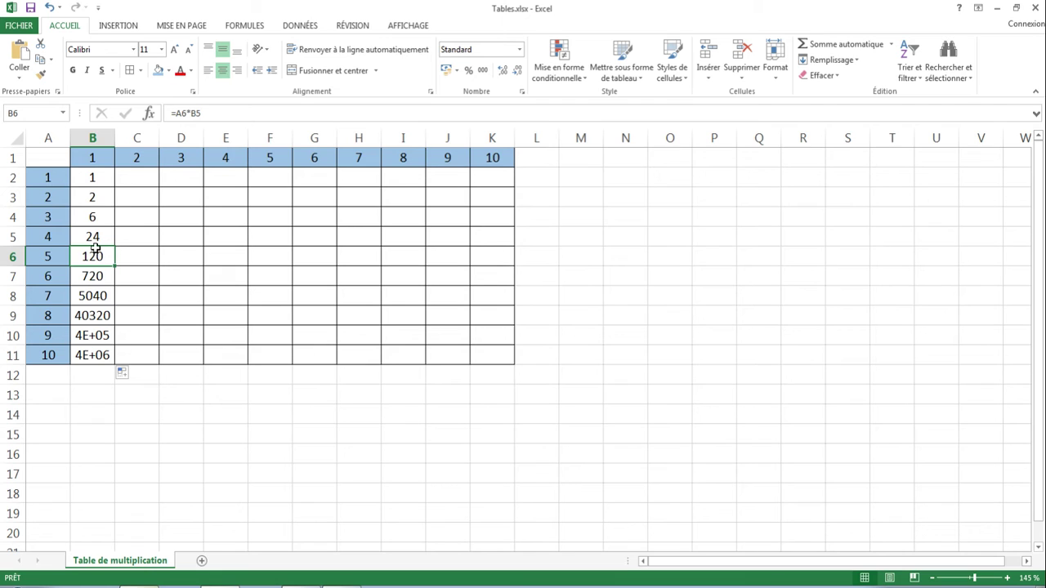
Clear the copied formulas from B3:B11, keeping the one in B2
click(97, 197)
drag(97, 197, 92, 353)
key(Delete)
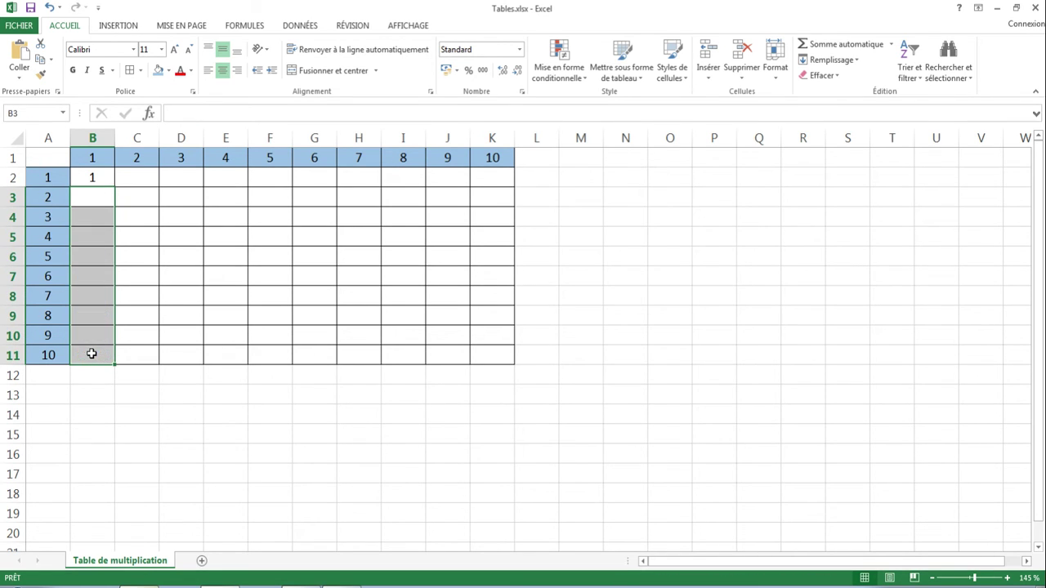
click(149, 296)
Make the B1 reference in B2 absolute so the formula reads =A2*$B$1, and fill it down to B11
click(107, 181)
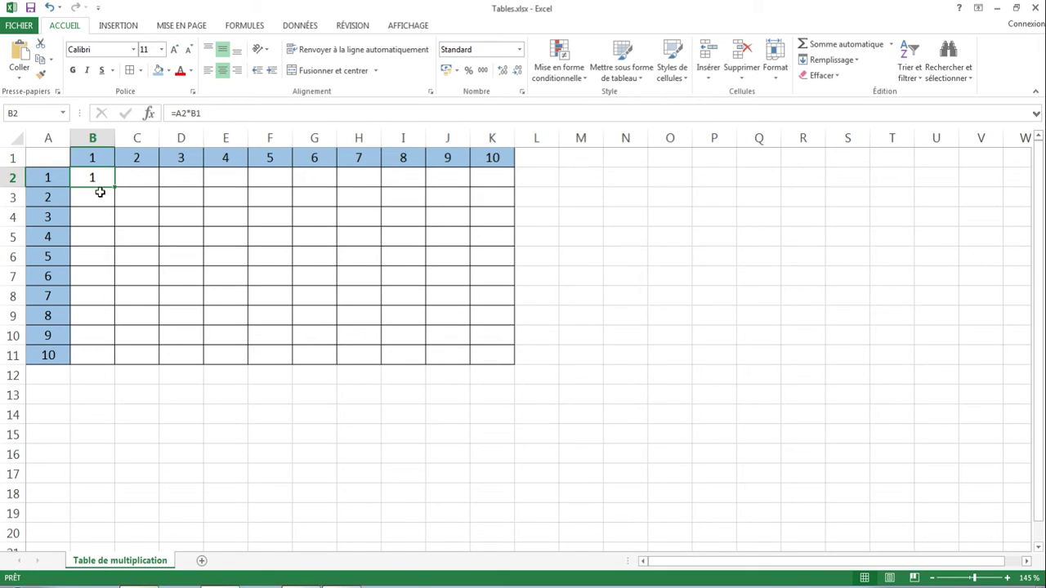
click(196, 114)
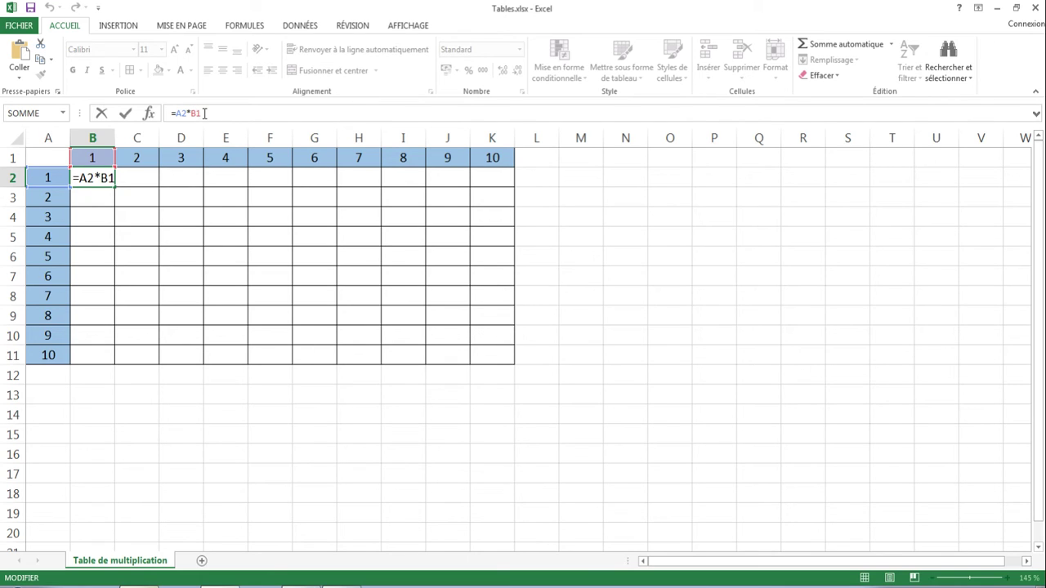
key(F4)
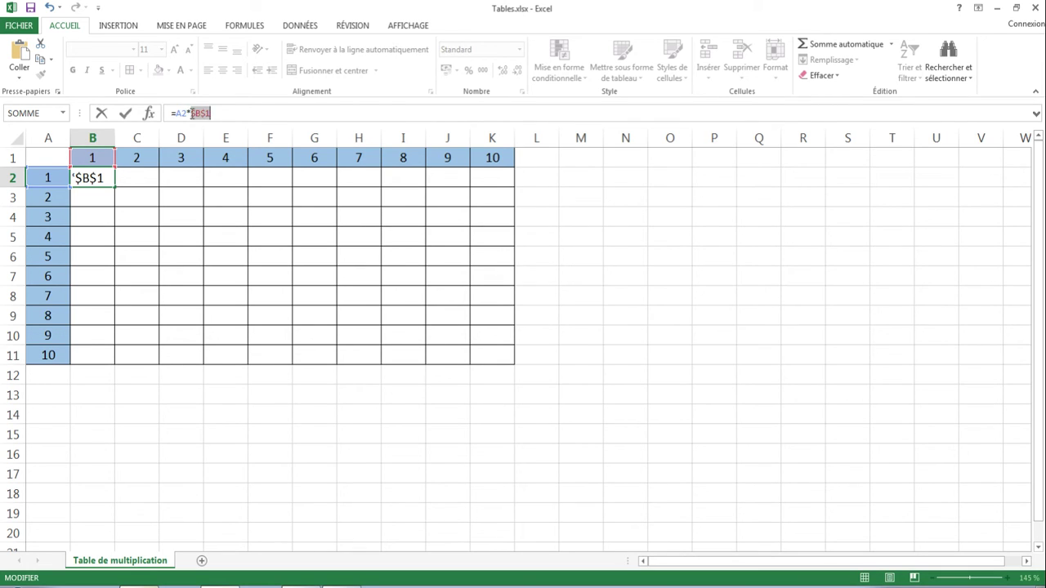
key(Return)
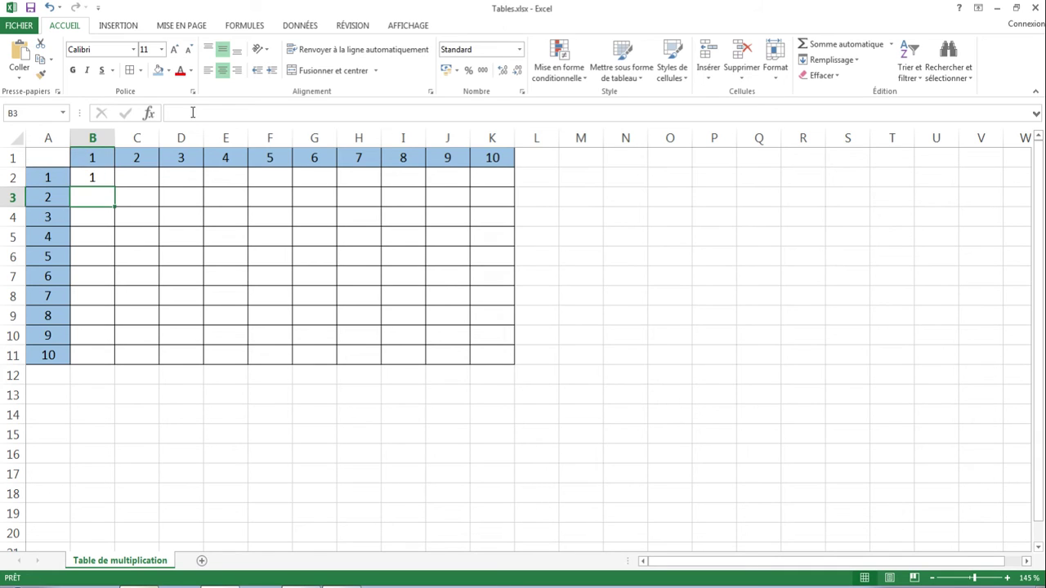
click(103, 175)
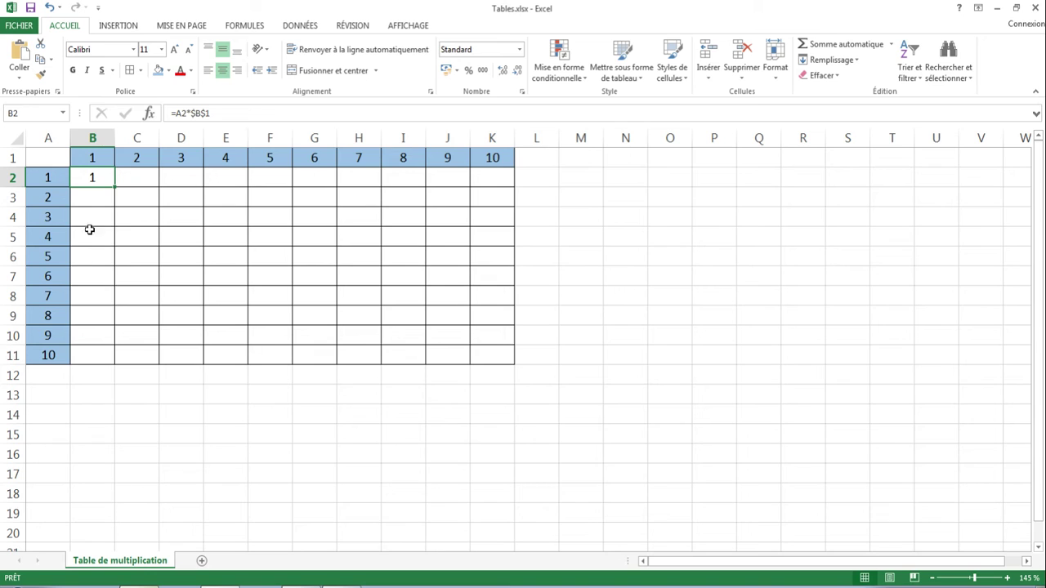
drag(115, 187, 124, 359)
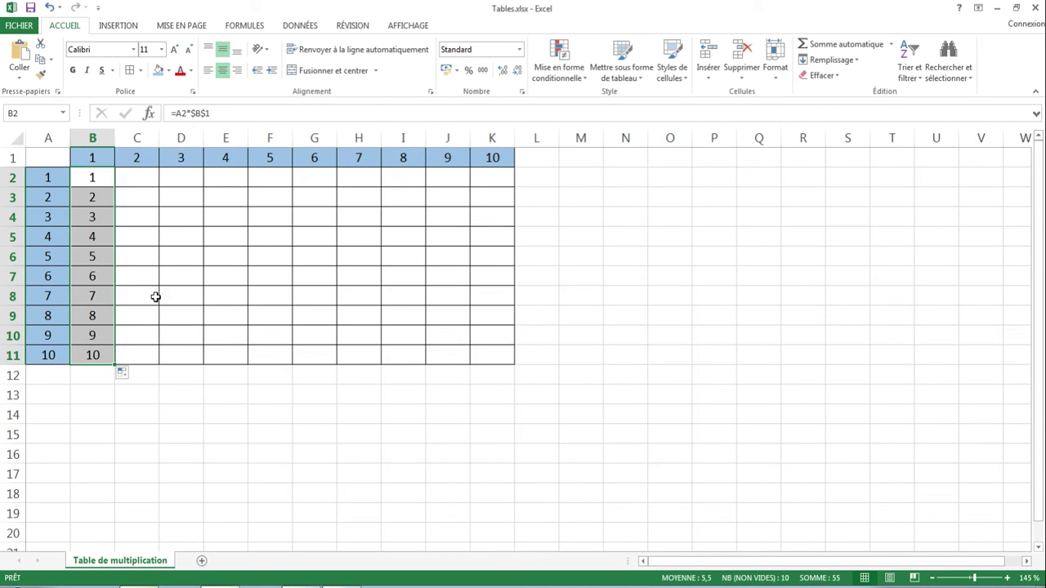
Examine the formulas filled into column B to compare their relative and absolute references
click(98, 295)
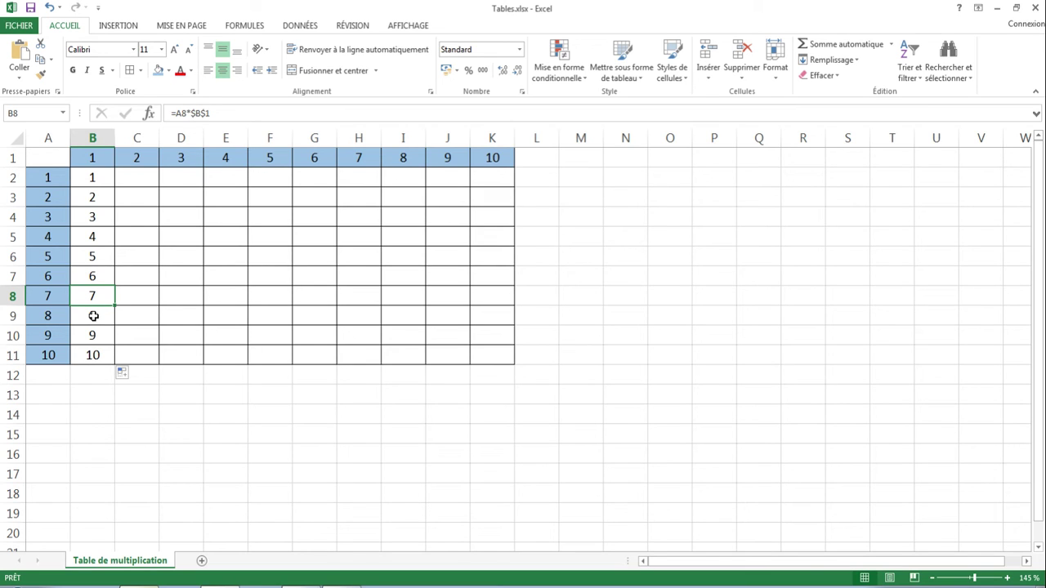
key(Down)
key(Down)
key(Down)
key(Up)
key(Up)
key(Up)
key(Up)
key(Up)
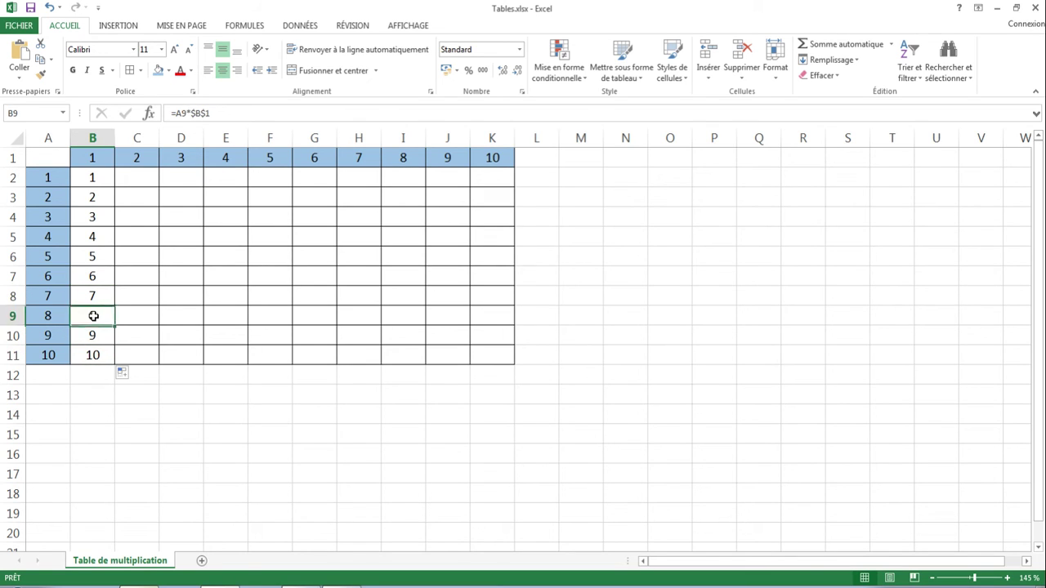
key(Up)
key(Up)
key(Up)
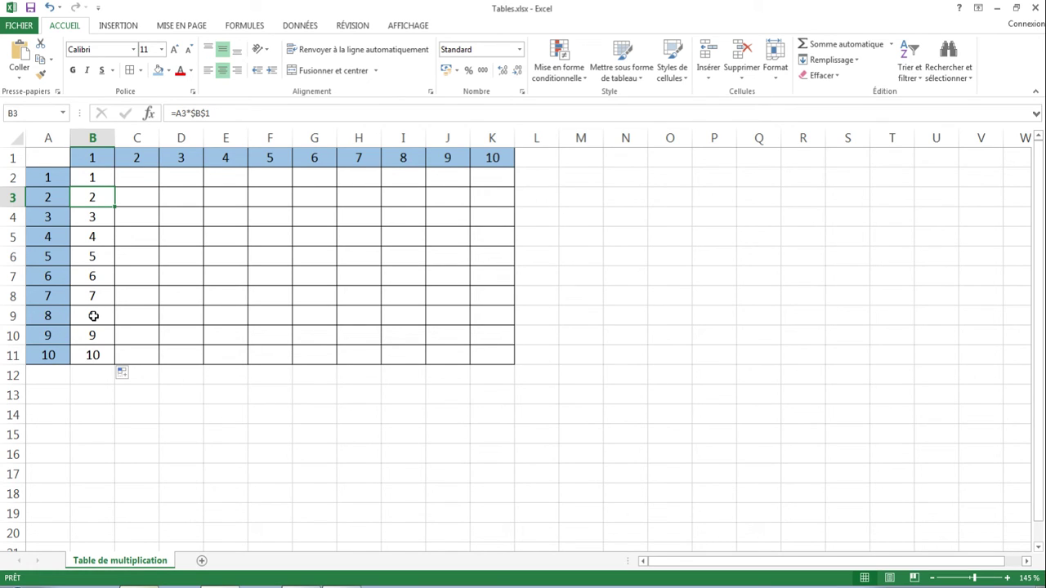
Enter the formula =A2*$C$1 in cell C2, with an absolute reference to the column heading
click(135, 181)
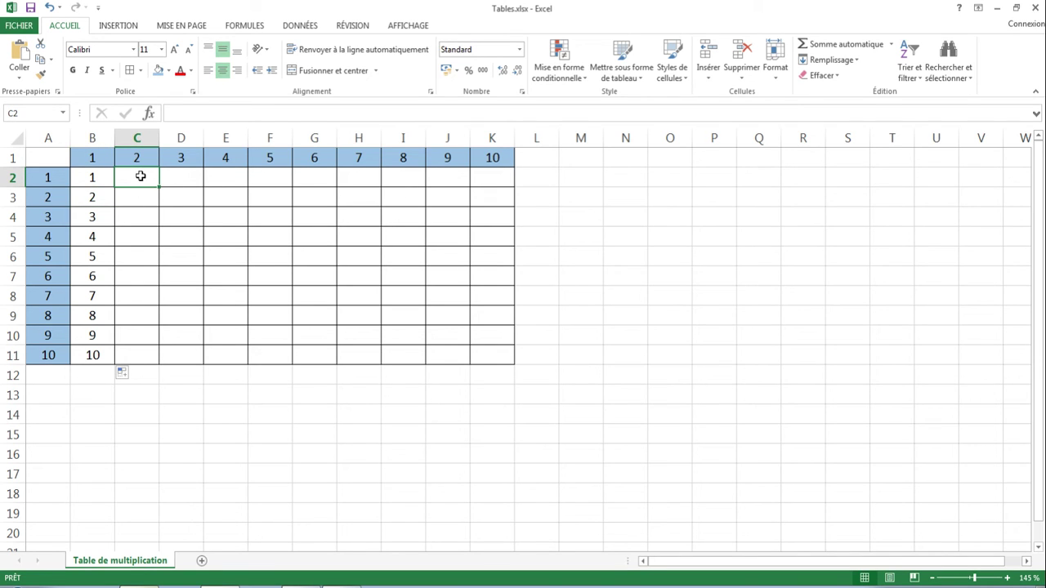
text(=)
click(58, 179)
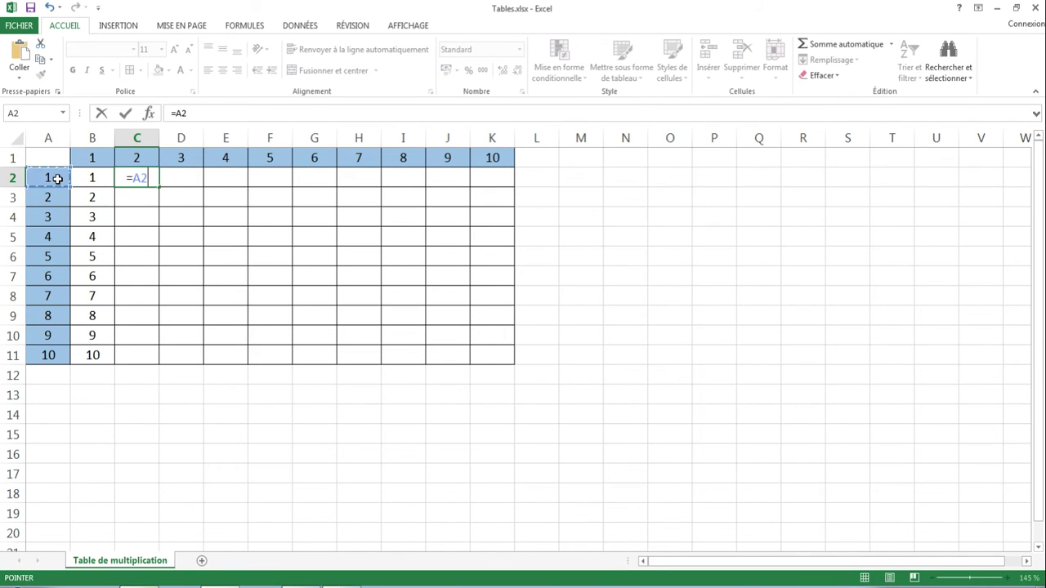
text(*)
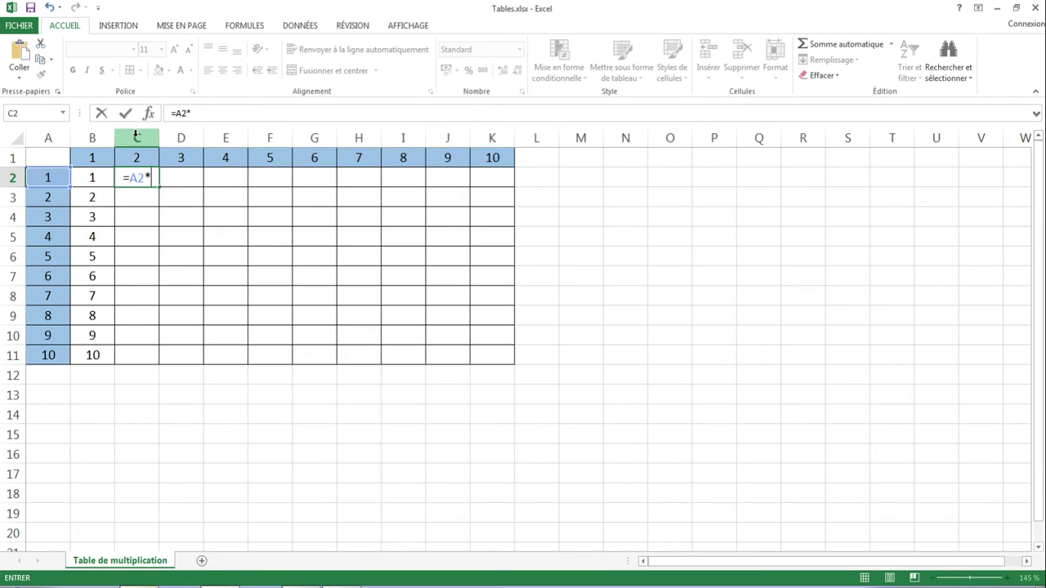
click(136, 136)
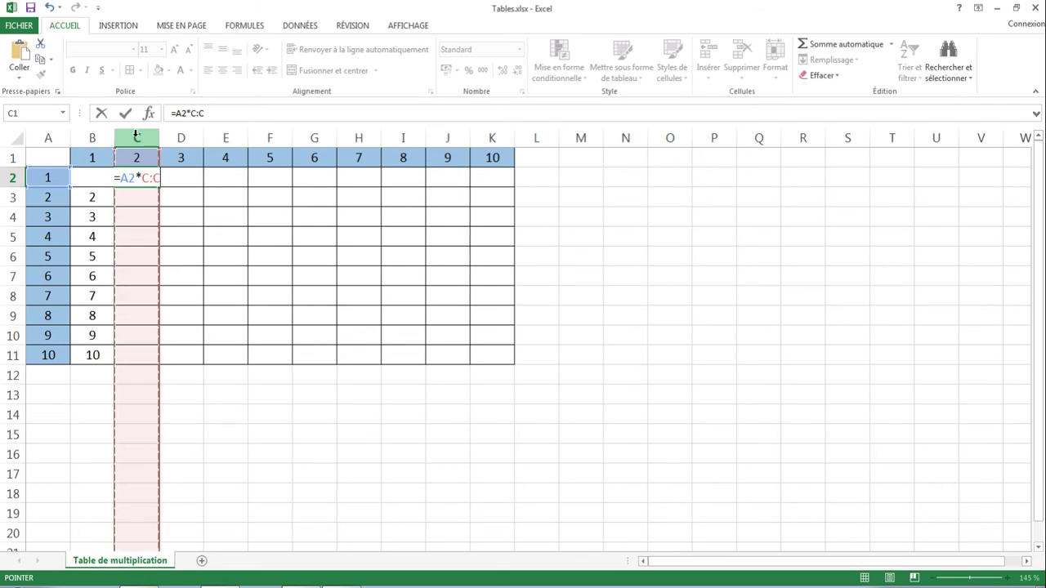
click(136, 157)
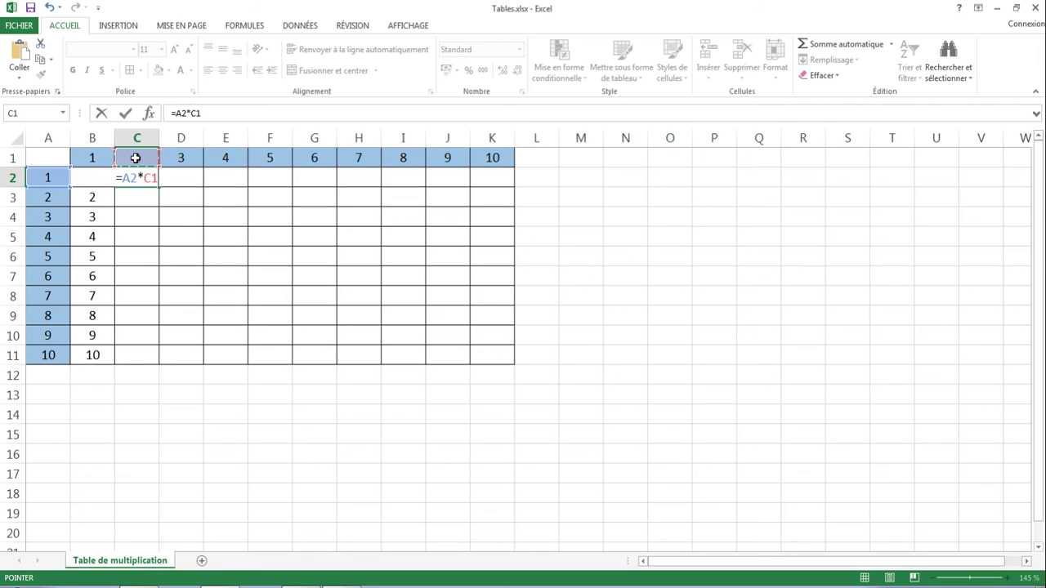
key(F4)
key(Return)
click(139, 176)
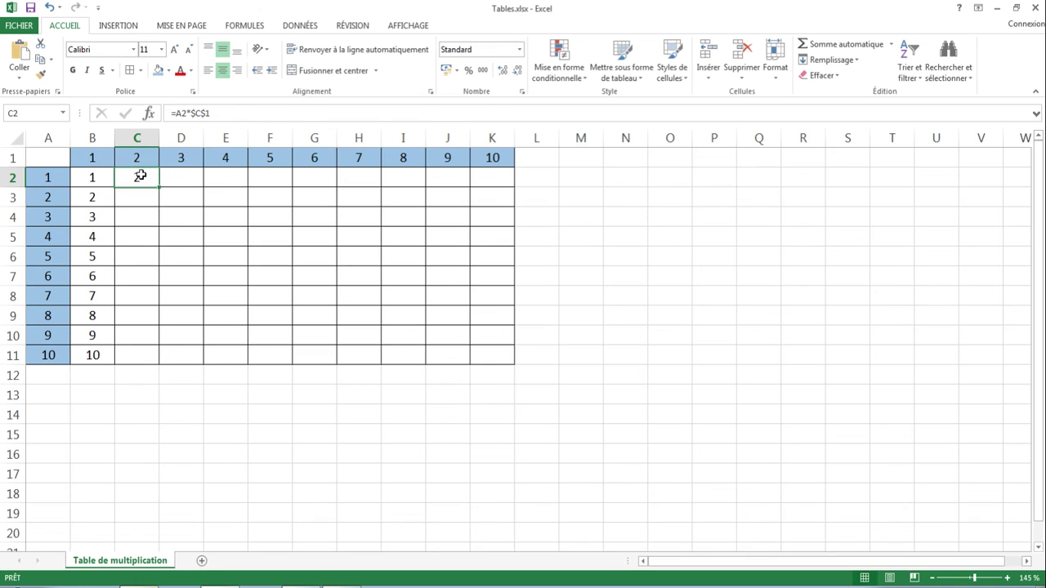
Enter the formula =A2*$D$1 in cell D2, with an absolute reference to the column heading
click(177, 177)
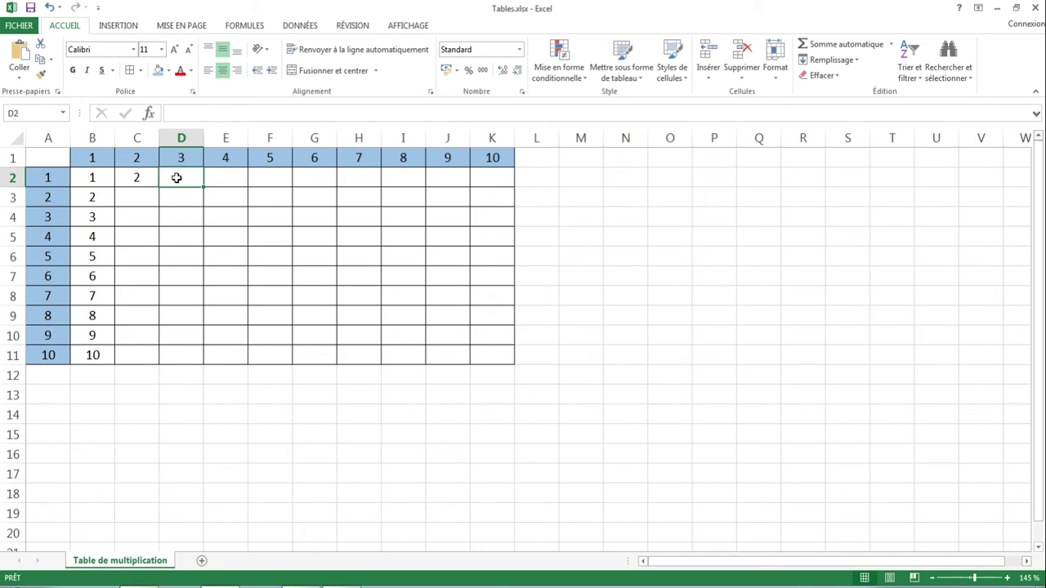
text(=)
click(63, 176)
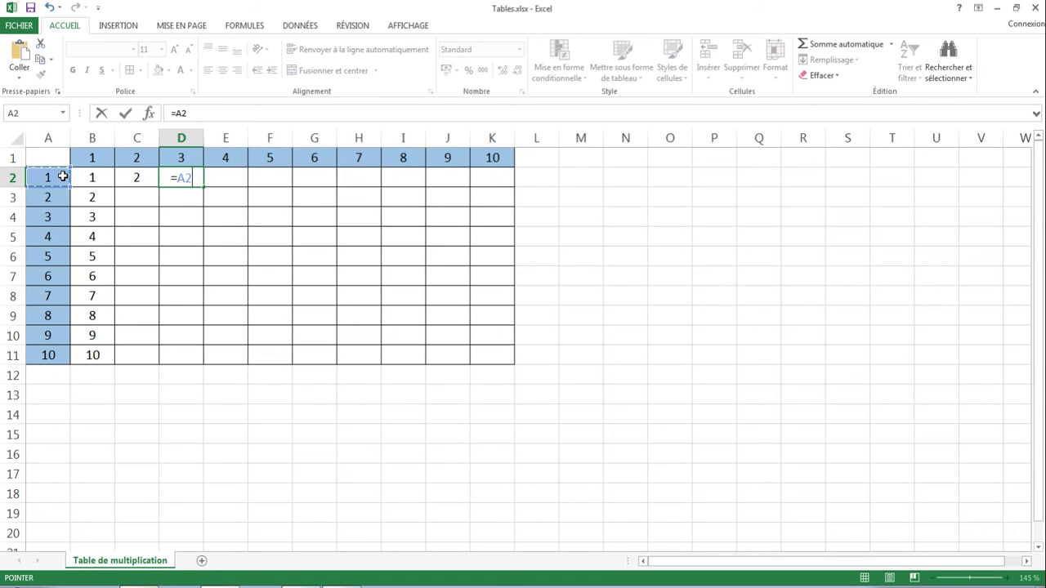
text(*)
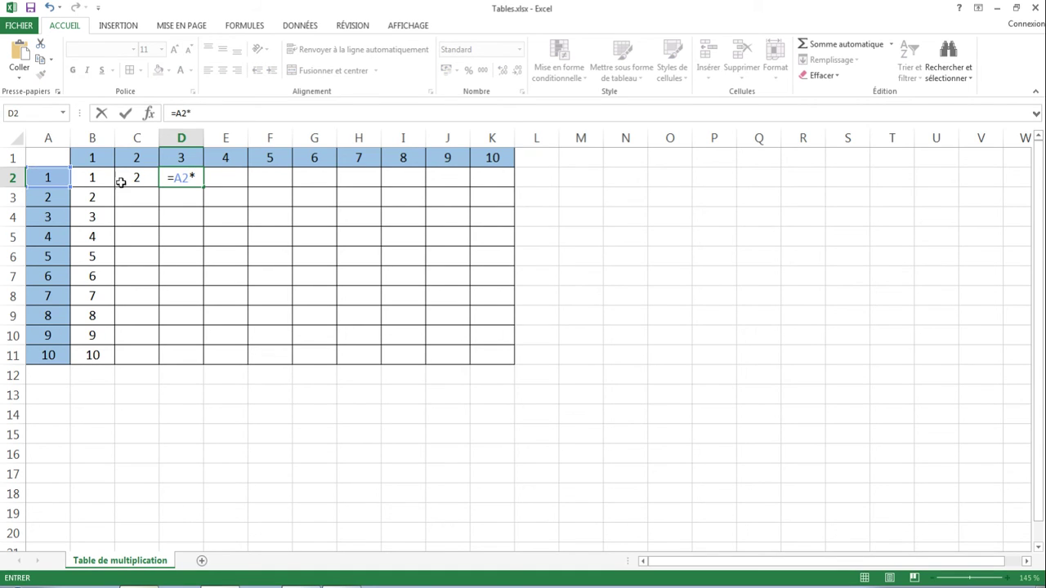
click(183, 158)
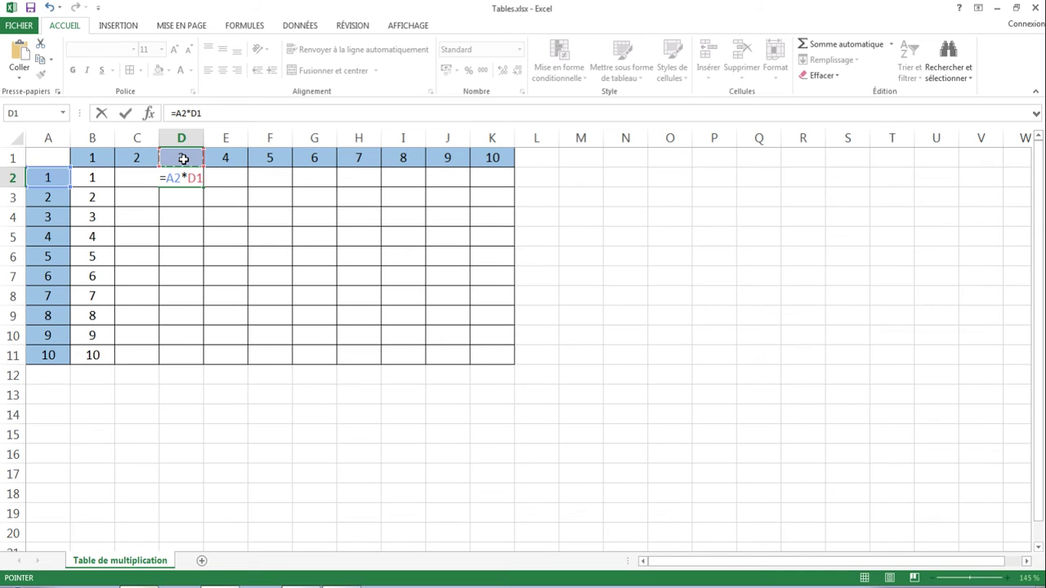
key(F4)
key(Return)
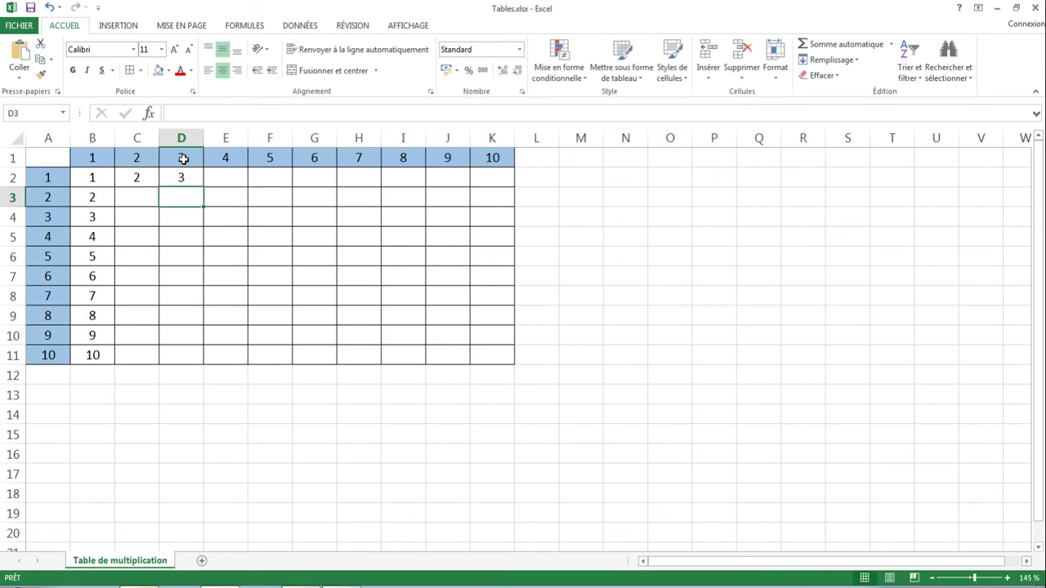
Enter the formula =A2*$E$1 in cell E2, with an absolute reference to the column heading
click(223, 181)
text(=)
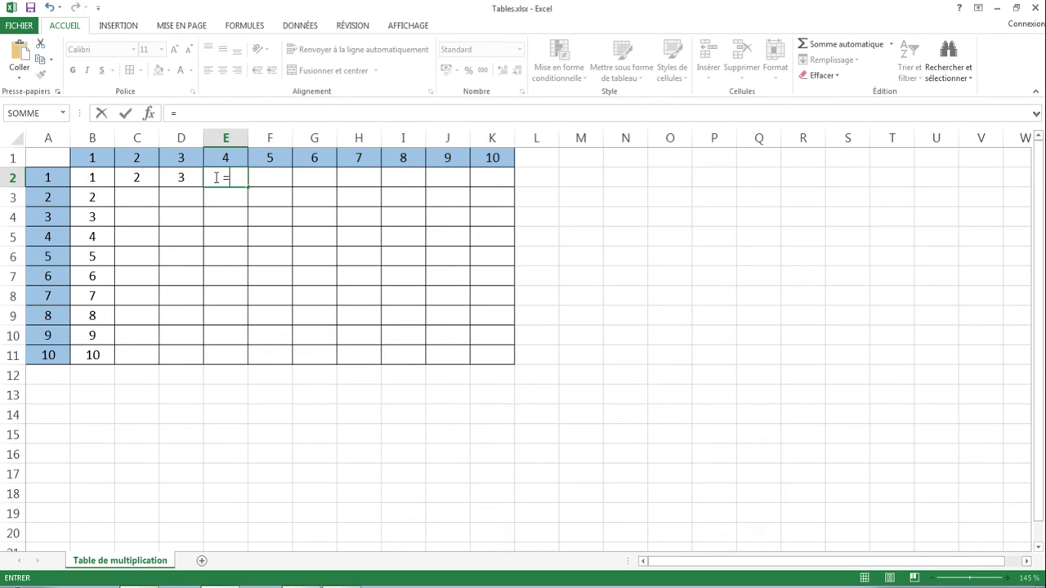
click(44, 176)
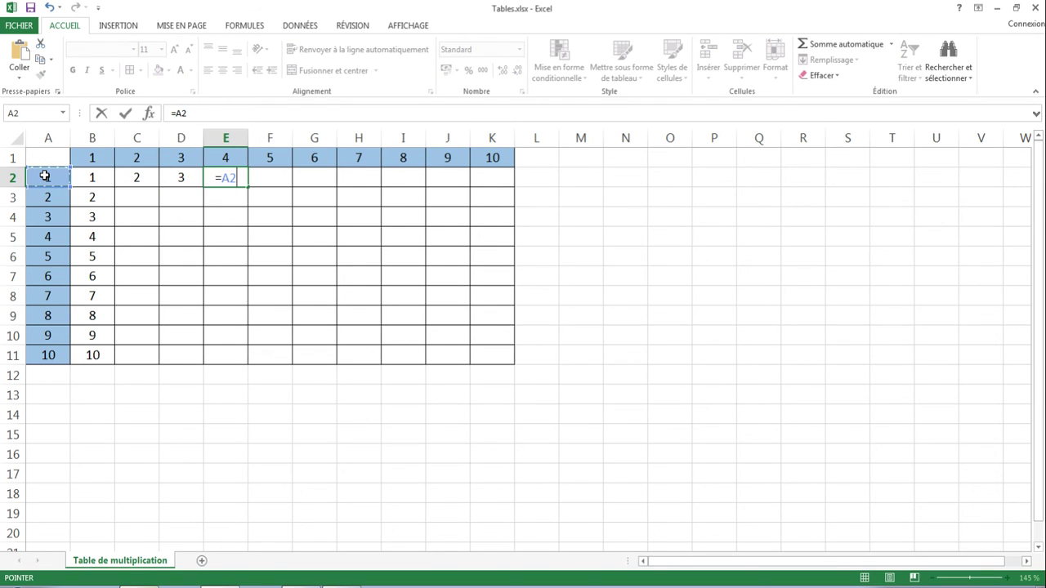
text(*)
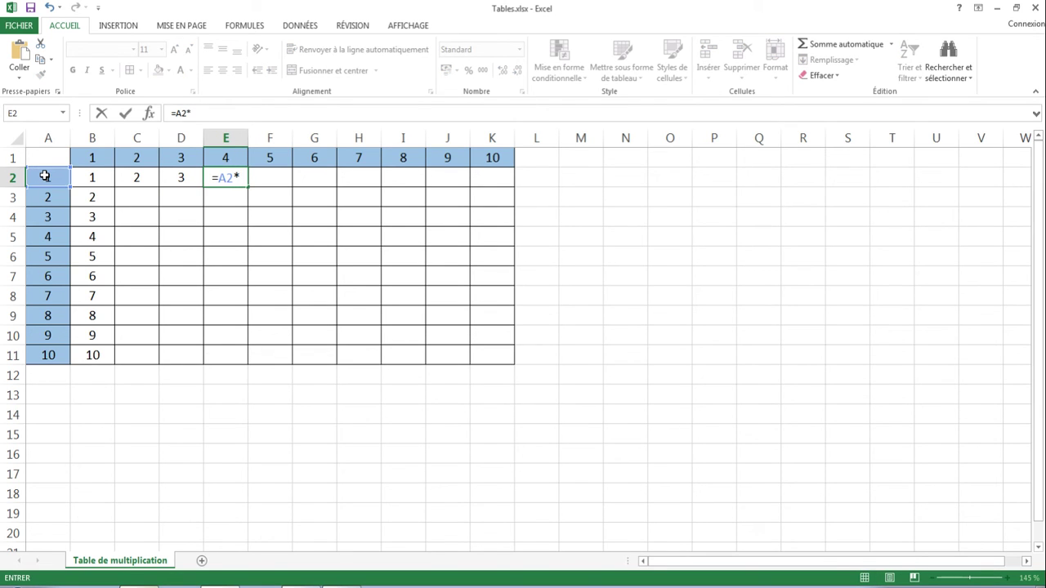
click(229, 159)
key(F4)
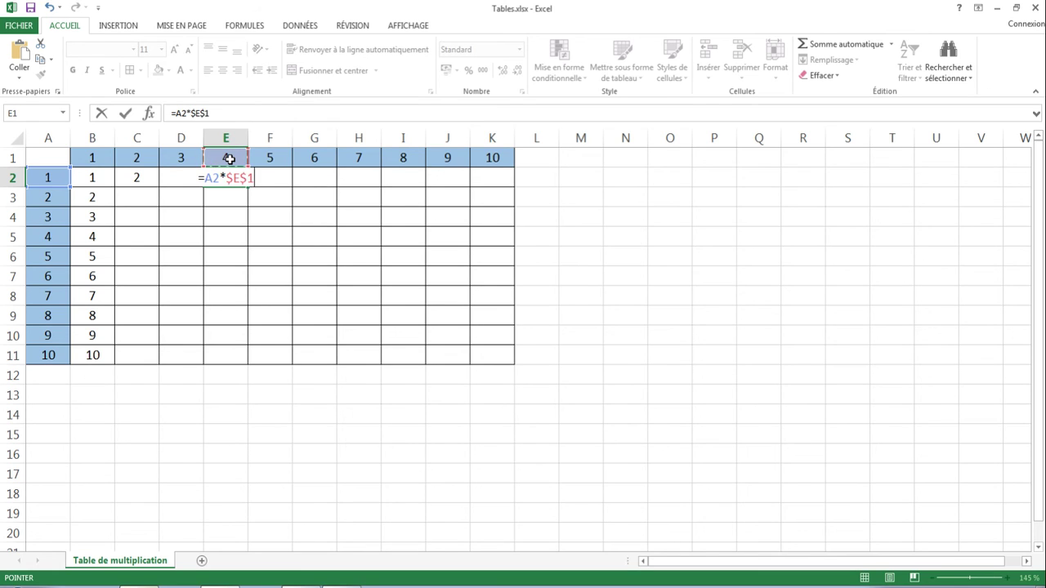
click(232, 211)
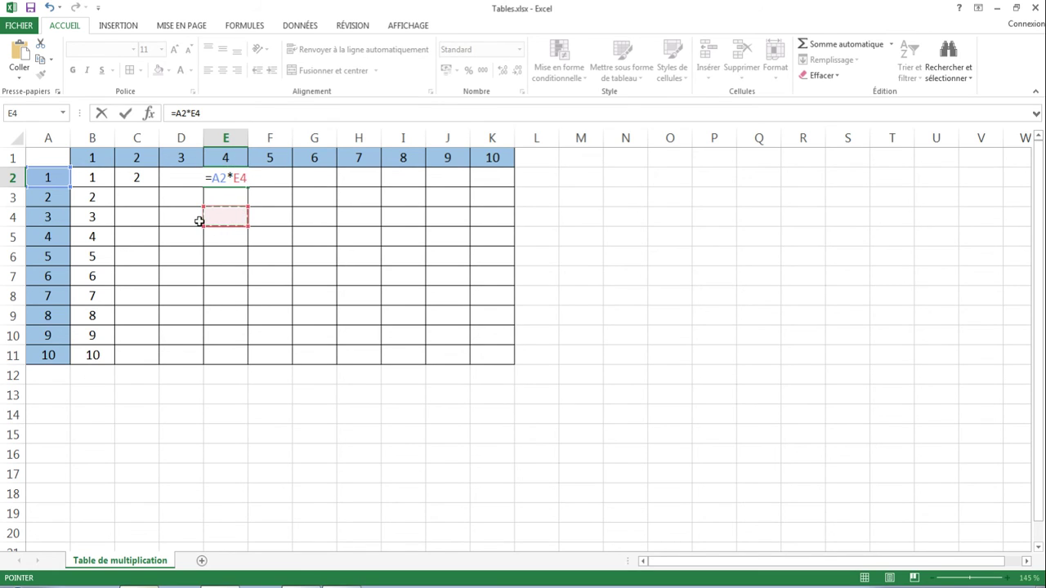
click(229, 157)
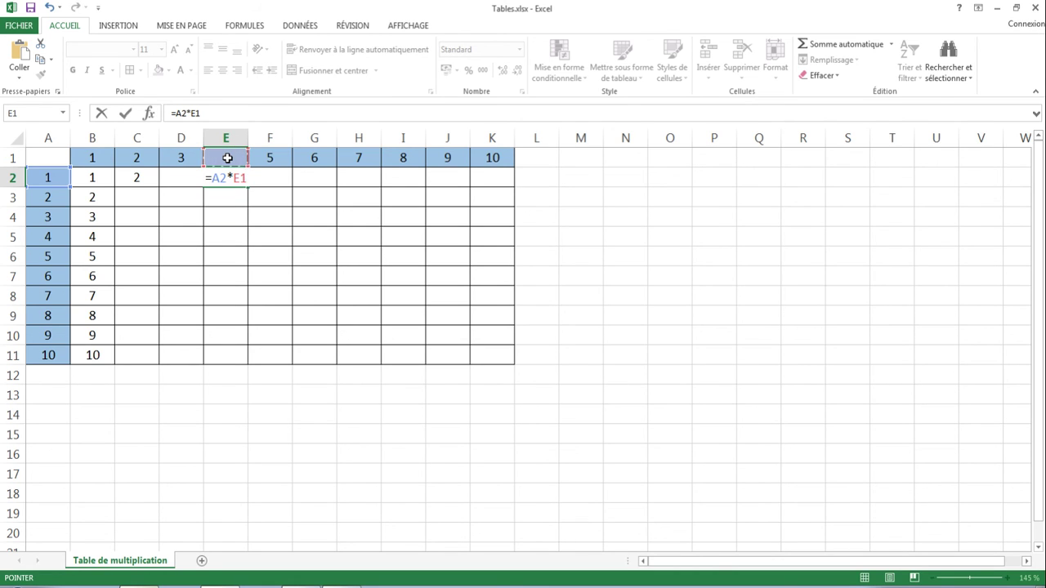
key(F4)
key(Return)
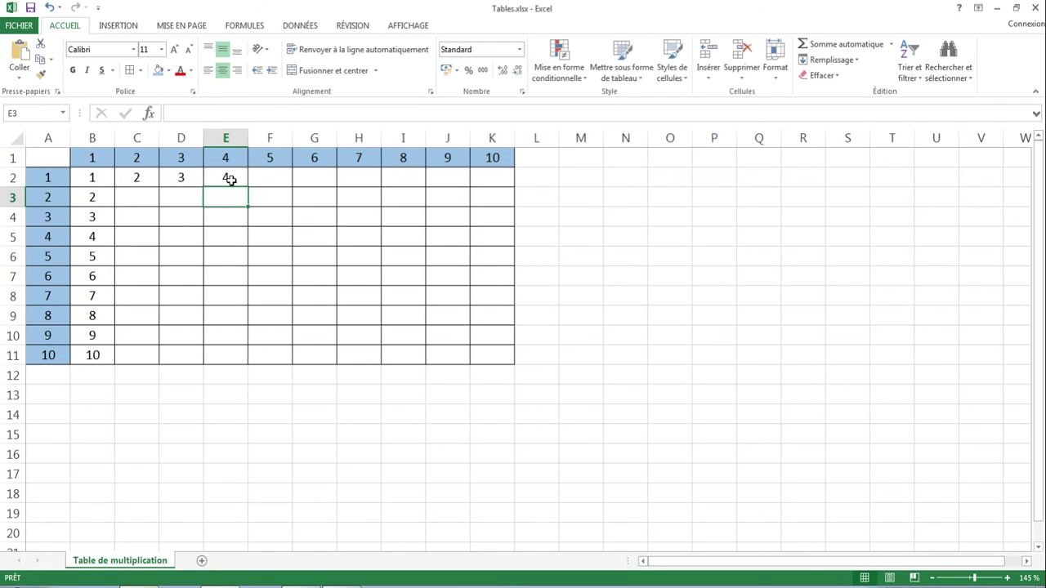
Review the formulas in C2 to E2, and enter =A2*$F$1 in cell F2 with an absolute reference to the column heading
click(146, 188)
click(181, 179)
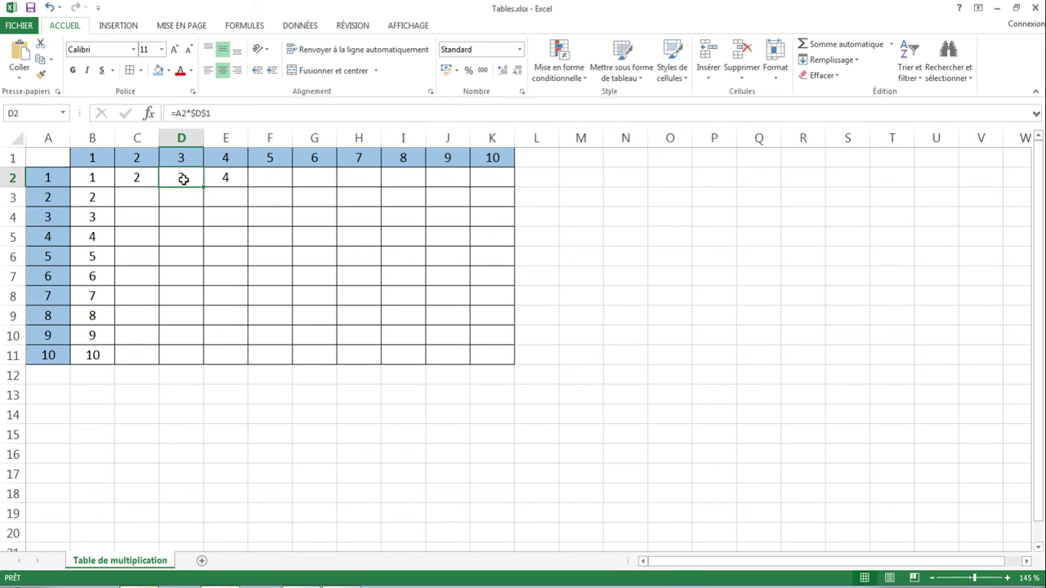
click(233, 179)
click(143, 178)
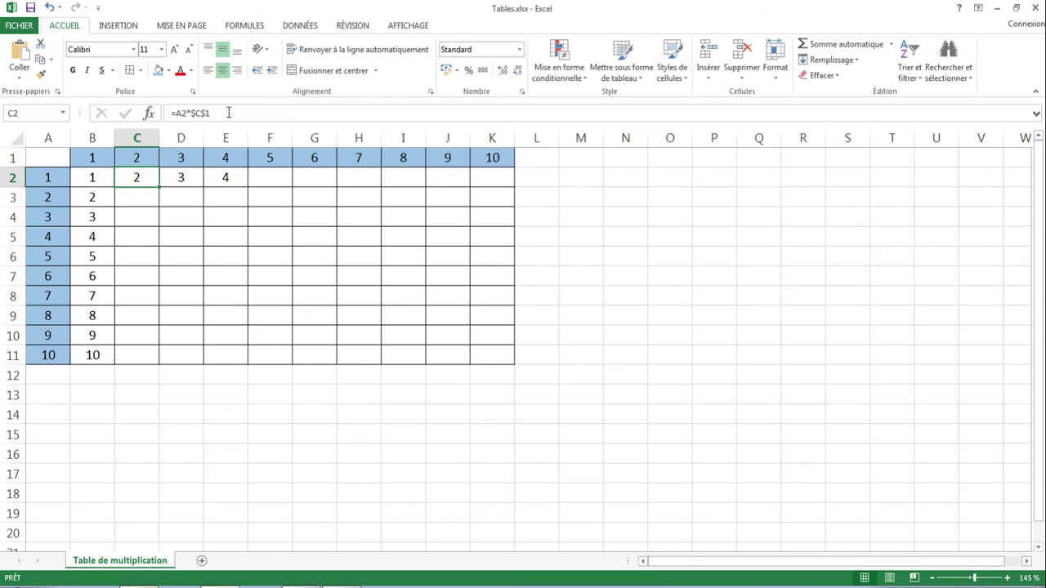
click(267, 177)
text(=)
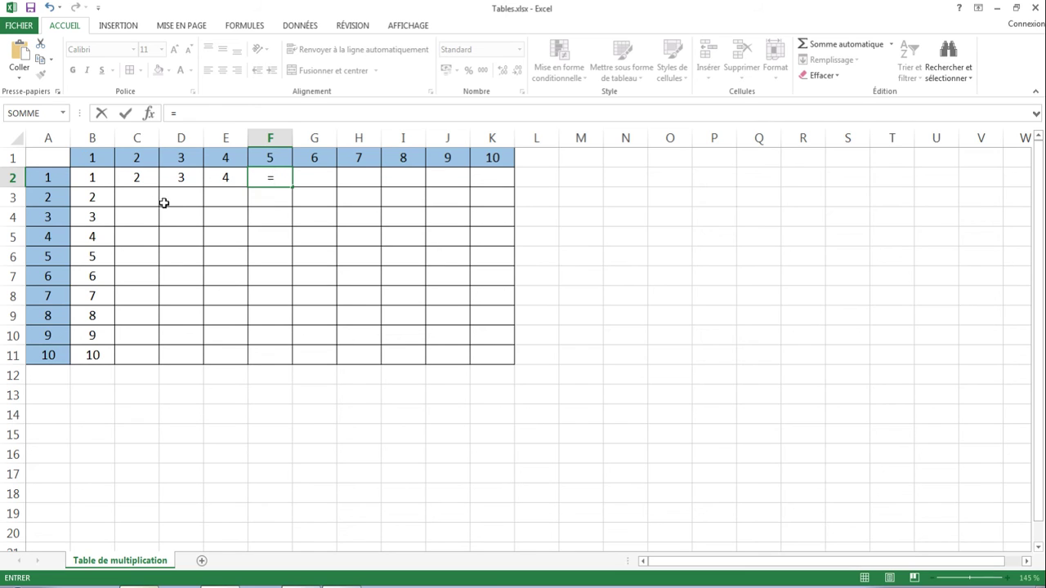
click(60, 177)
text(*)
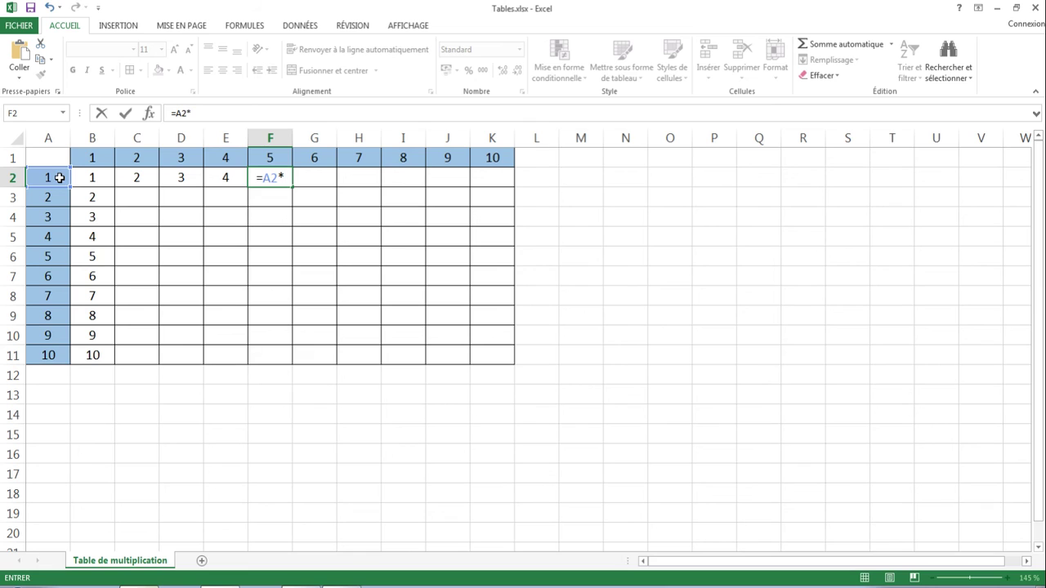
click(269, 157)
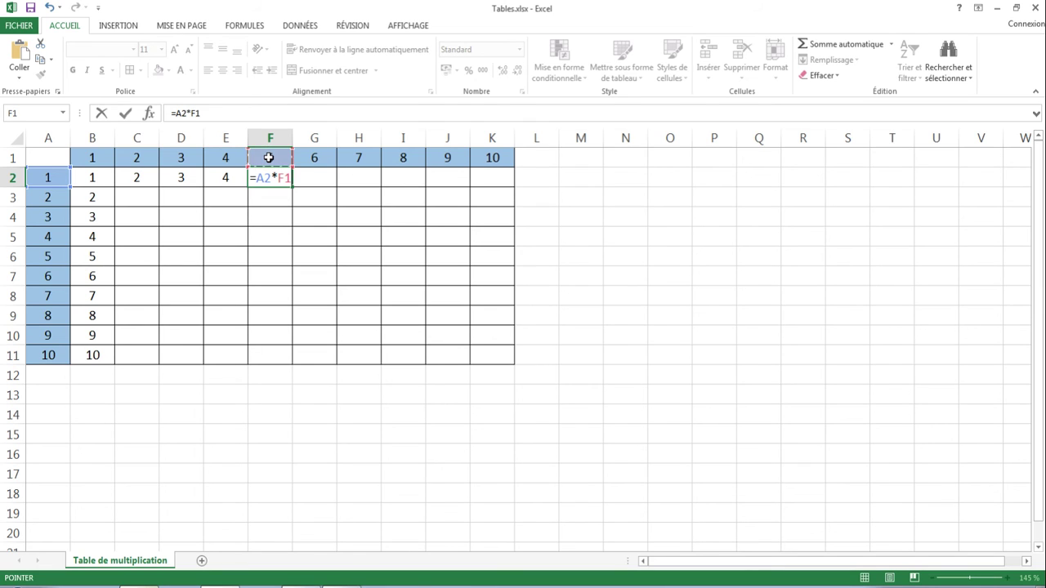
key(F4)
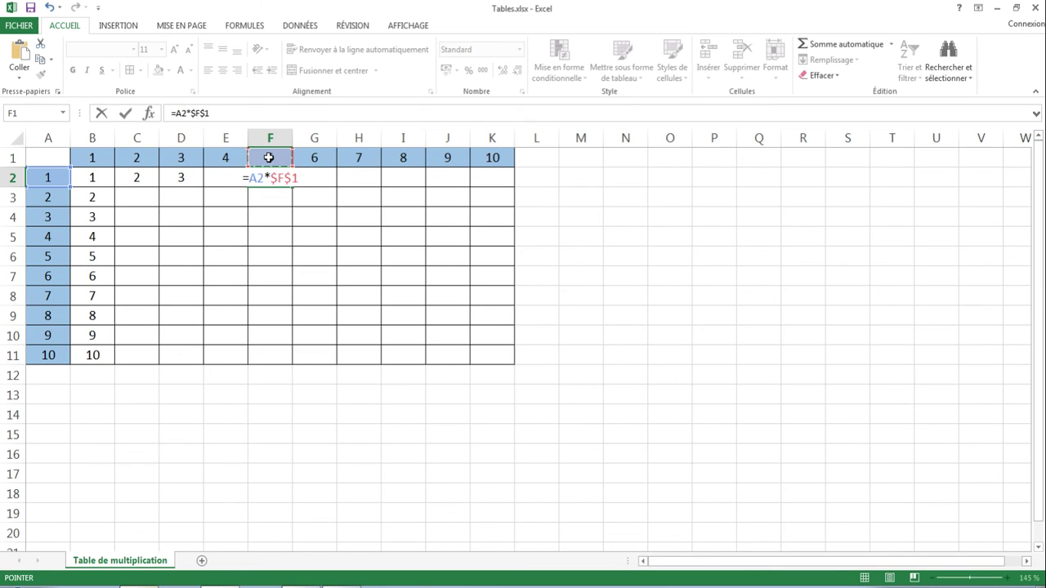
key(Return)
Enter the formula =A2*$G$1 in cell G2, with an absolute reference to the column heading
click(329, 179)
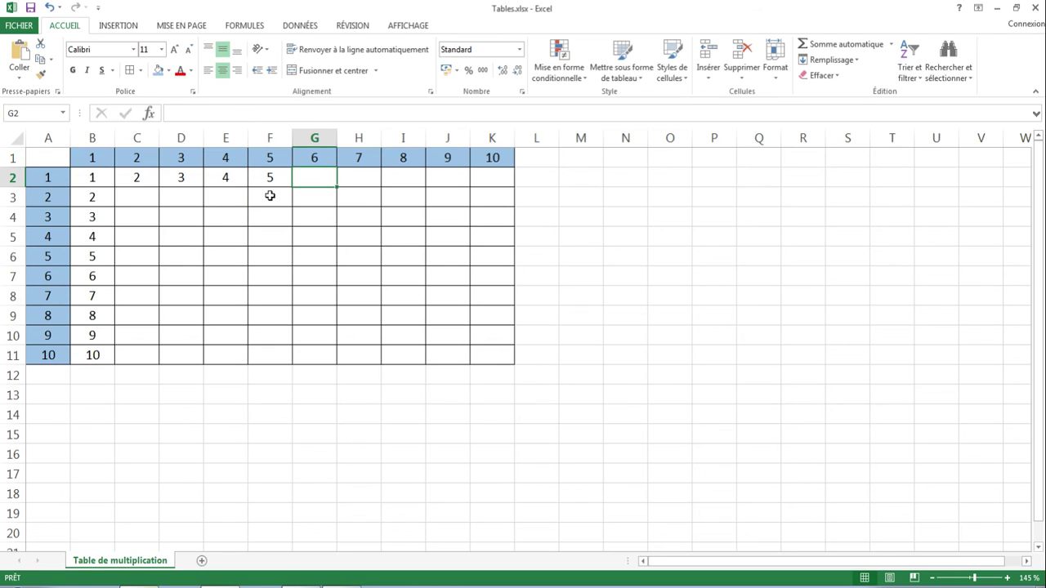
text(=)
click(50, 176)
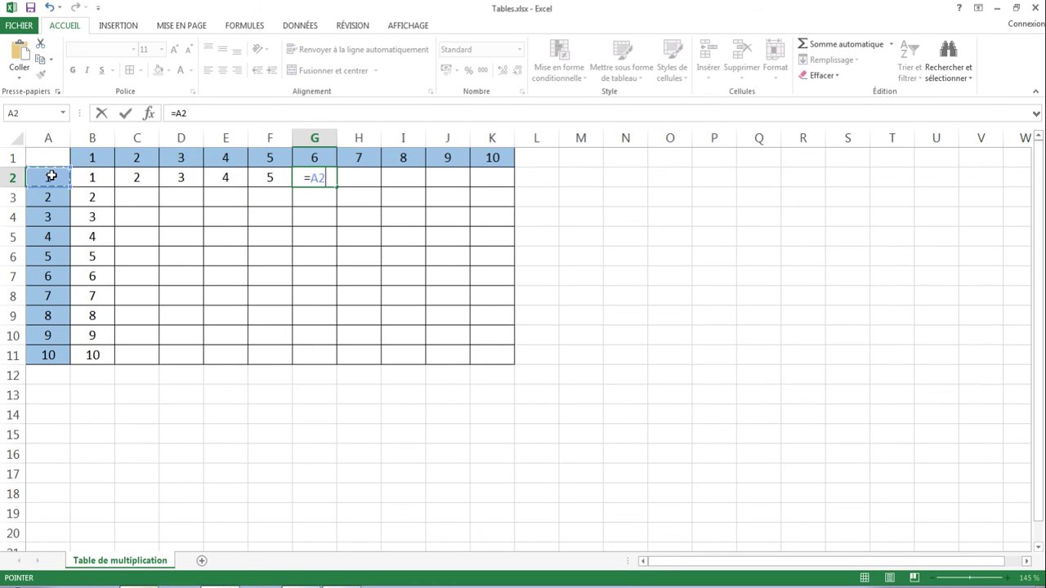
text(*)
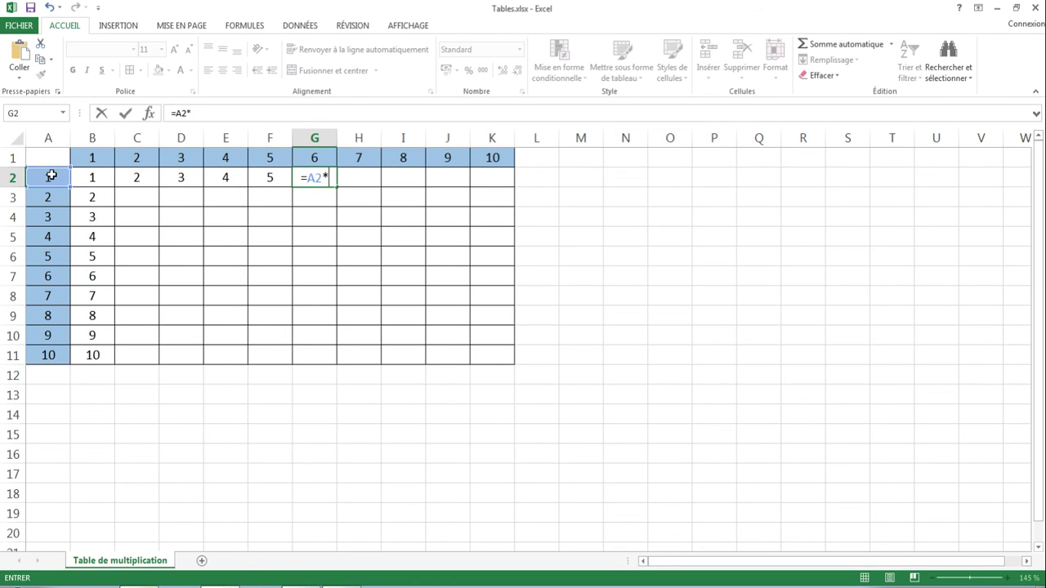
click(313, 154)
key(F4)
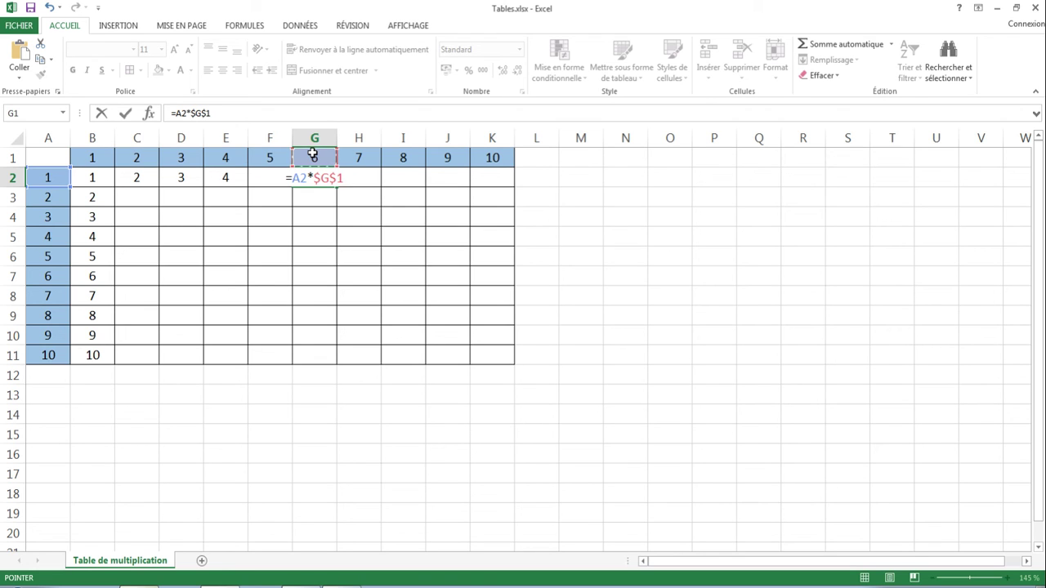
key(Return)
Enter the formula =A2*$H$1 in cell H2, with an absolute reference to the column heading
click(359, 177)
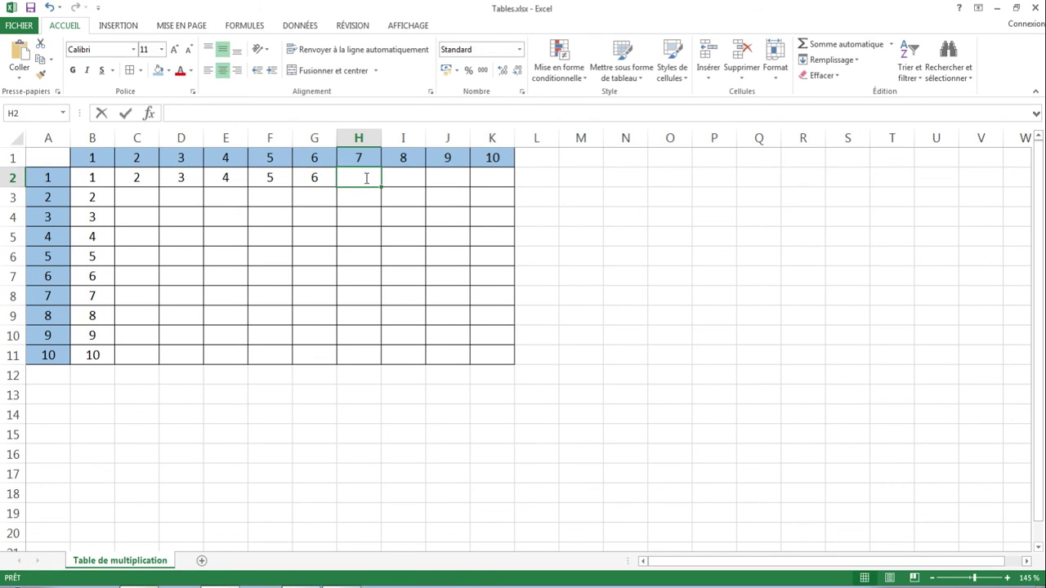
text(=)
click(52, 177)
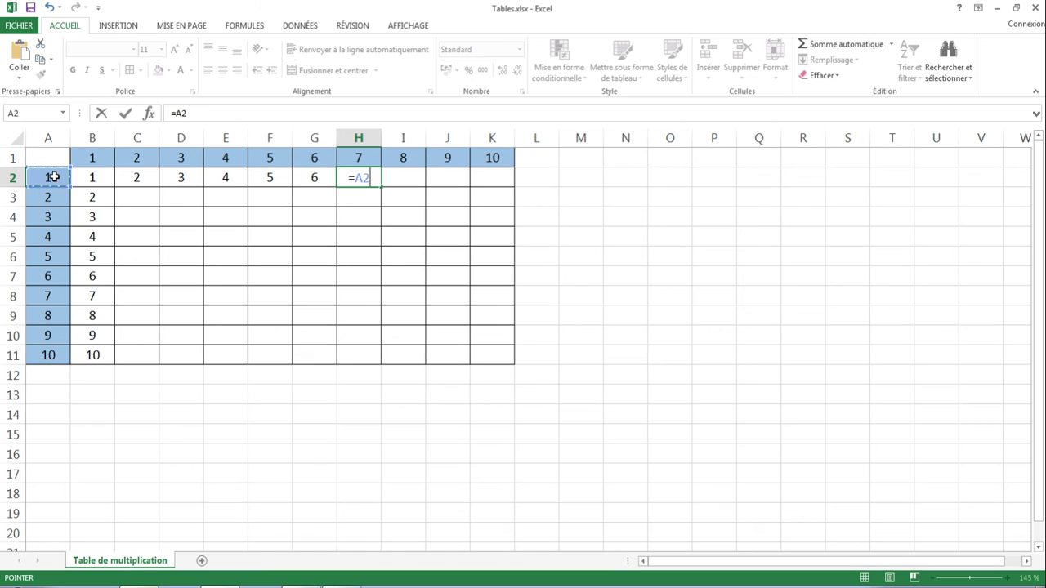
text(*)
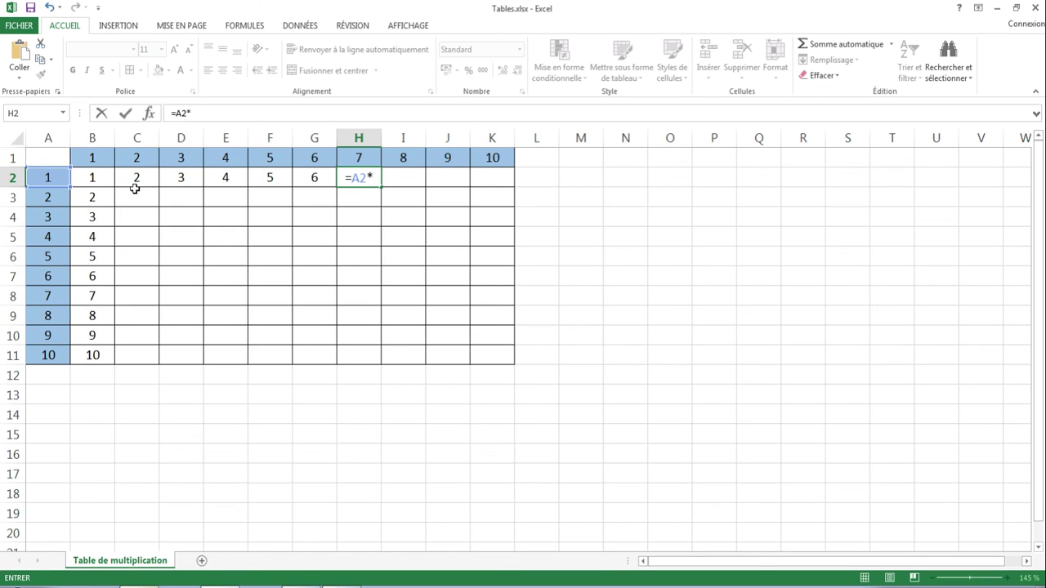
click(363, 159)
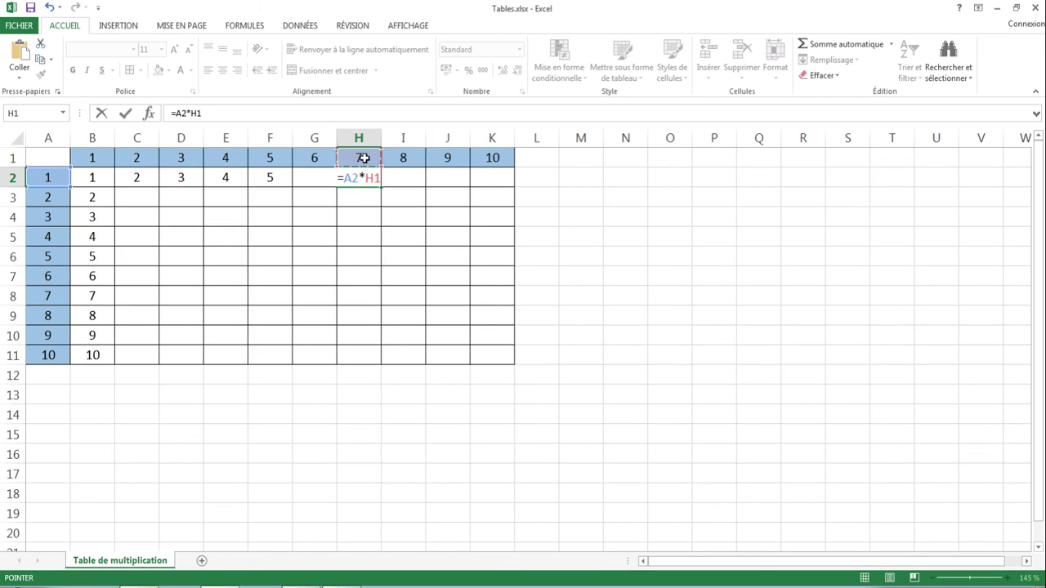
key(F4)
key(Return)
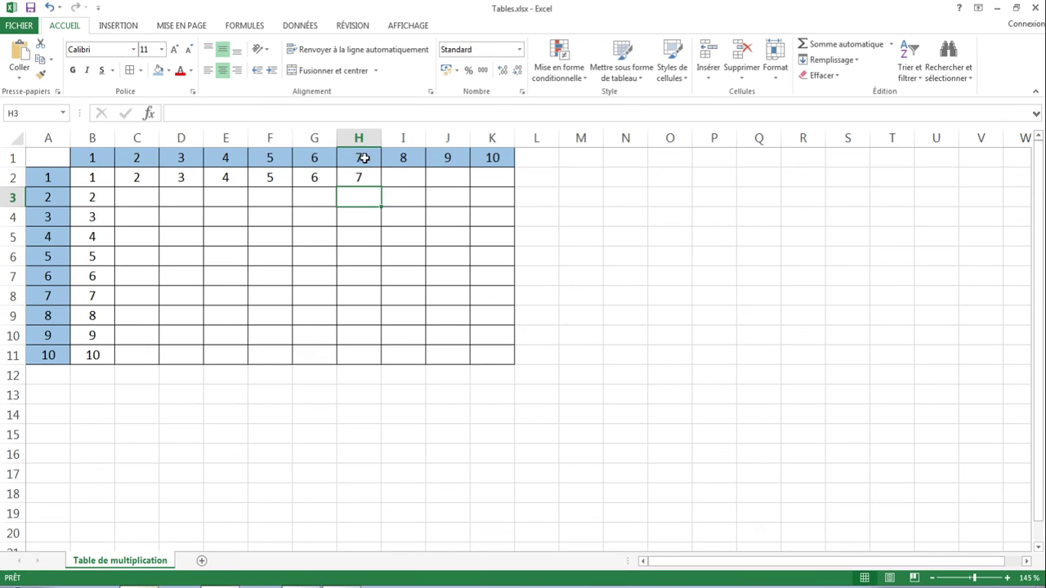
Enter the formula =A2*$I$1 in cell I2, with an absolute reference to the column heading
click(401, 180)
text(=)
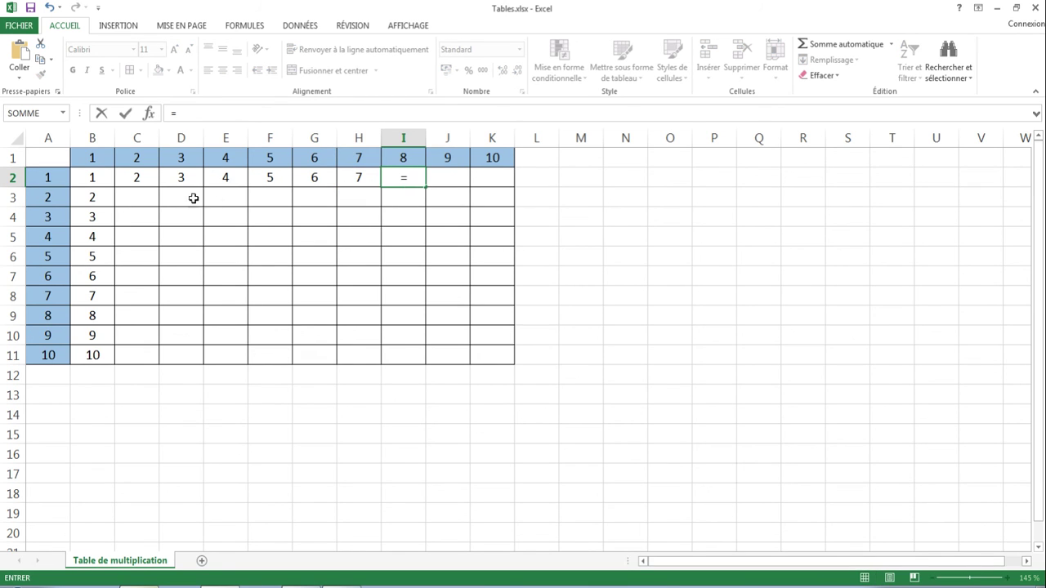
click(50, 178)
text(*)
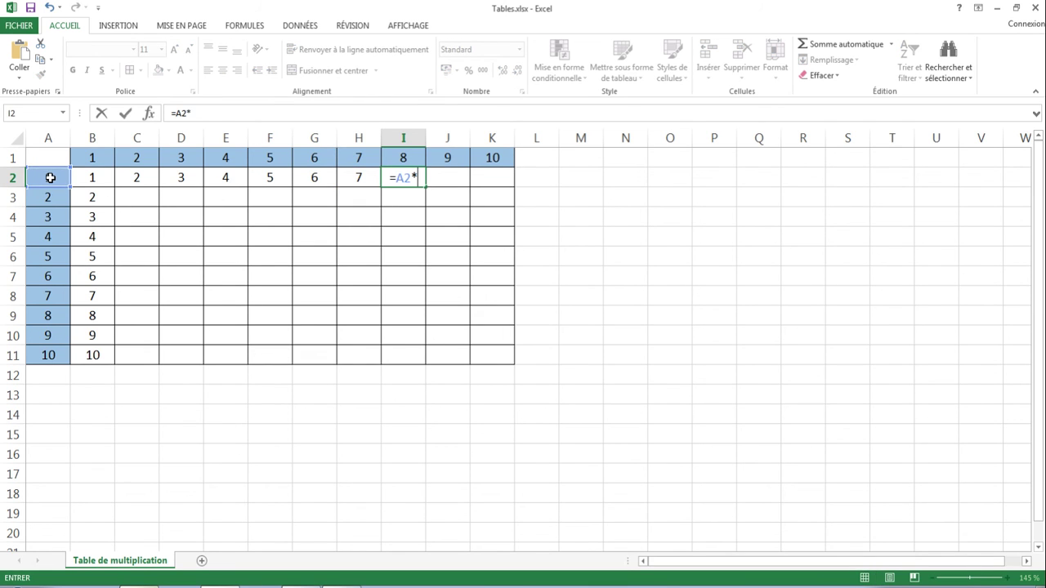
click(394, 160)
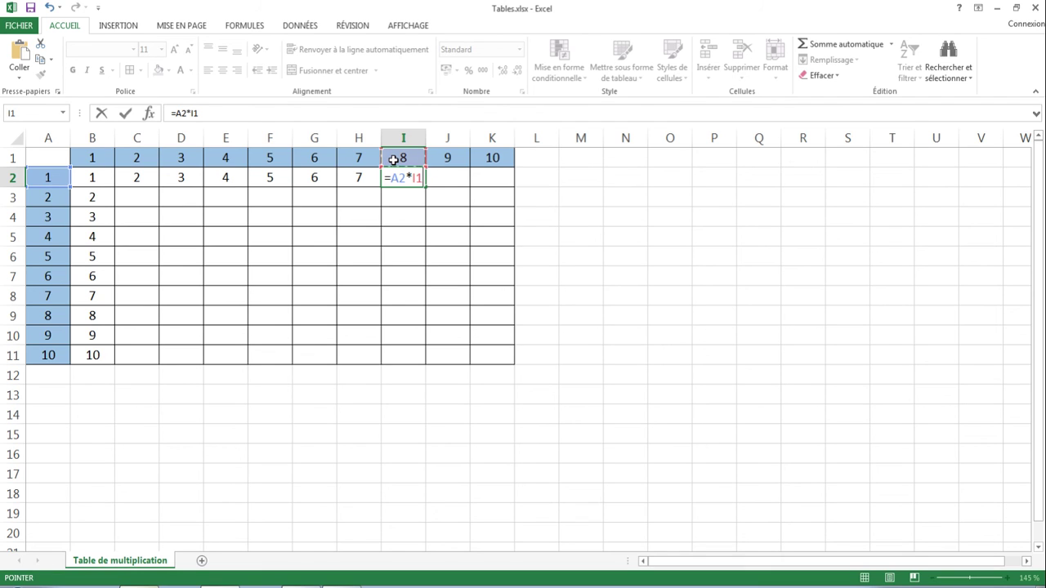
key(F4)
key(Return)
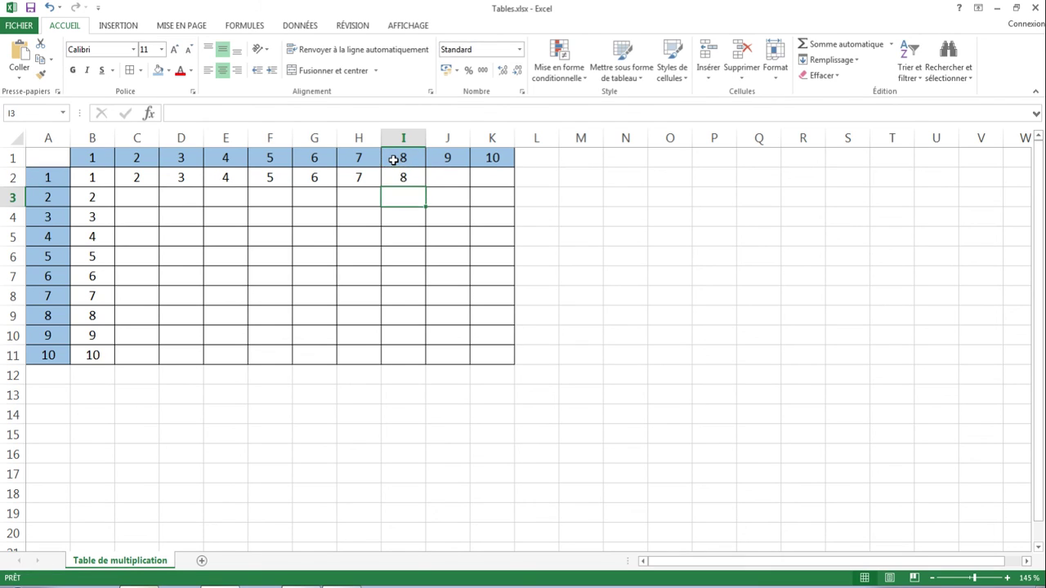
Enter a formula in cell J2 that multiplies row heading A2 by column heading J1
click(453, 182)
text(=)
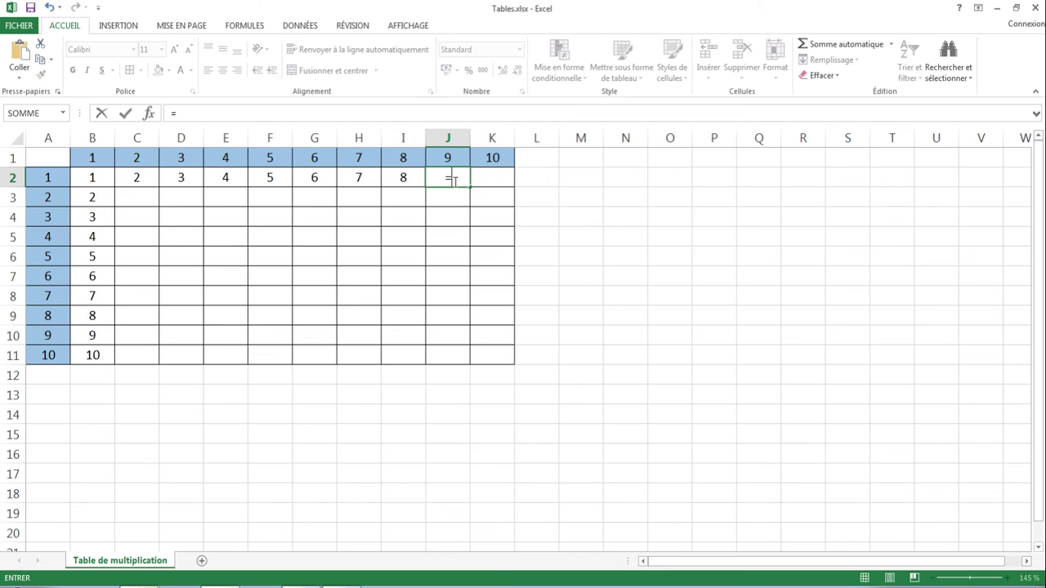
click(59, 177)
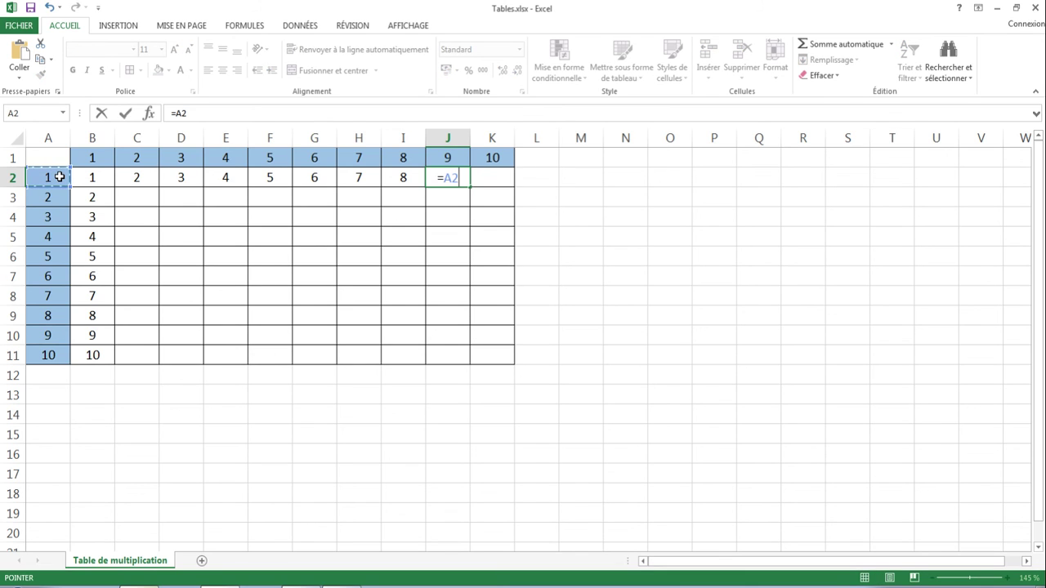
text(*)
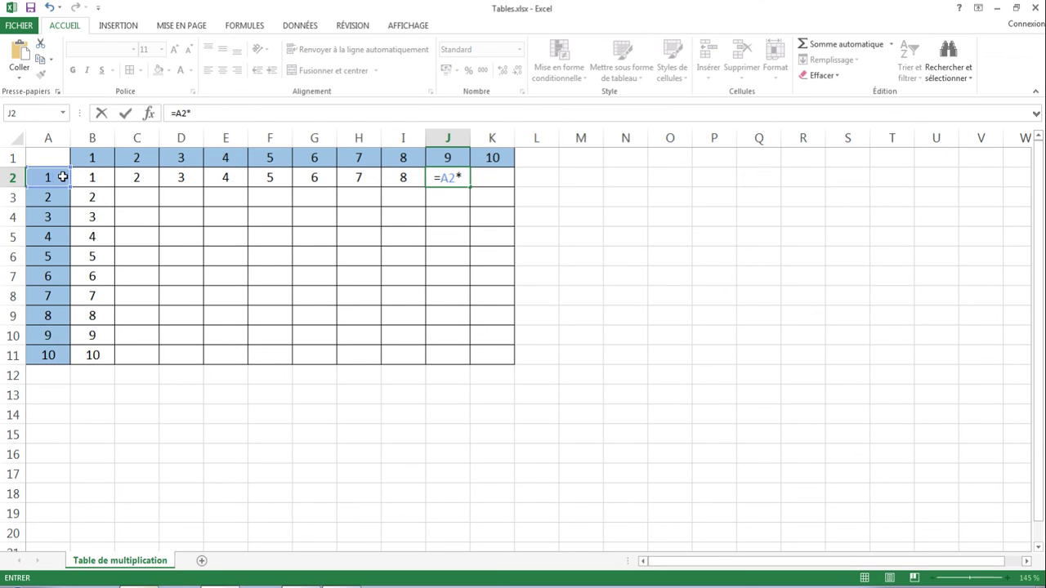
click(443, 158)
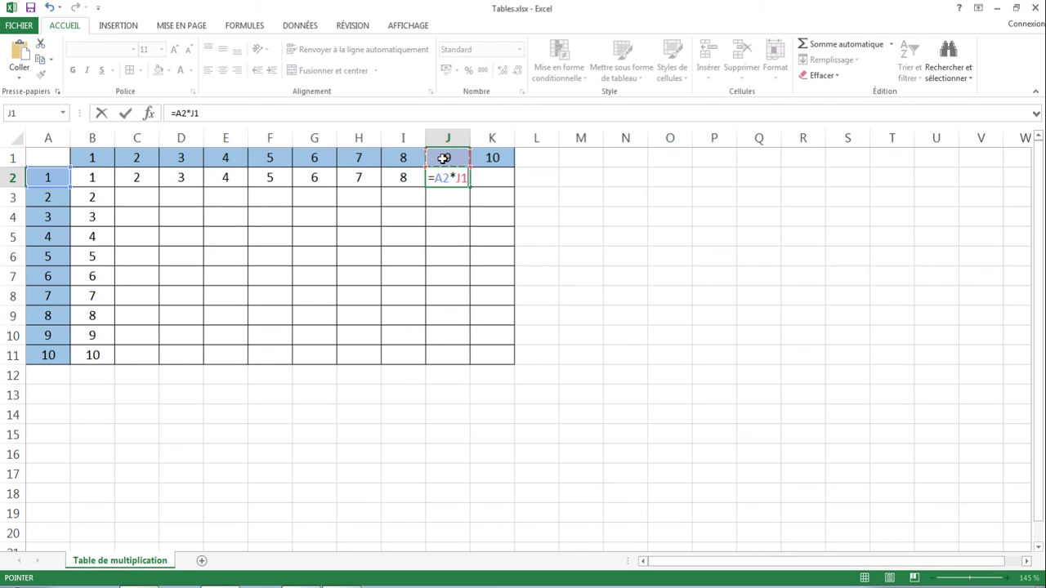
key(Return)
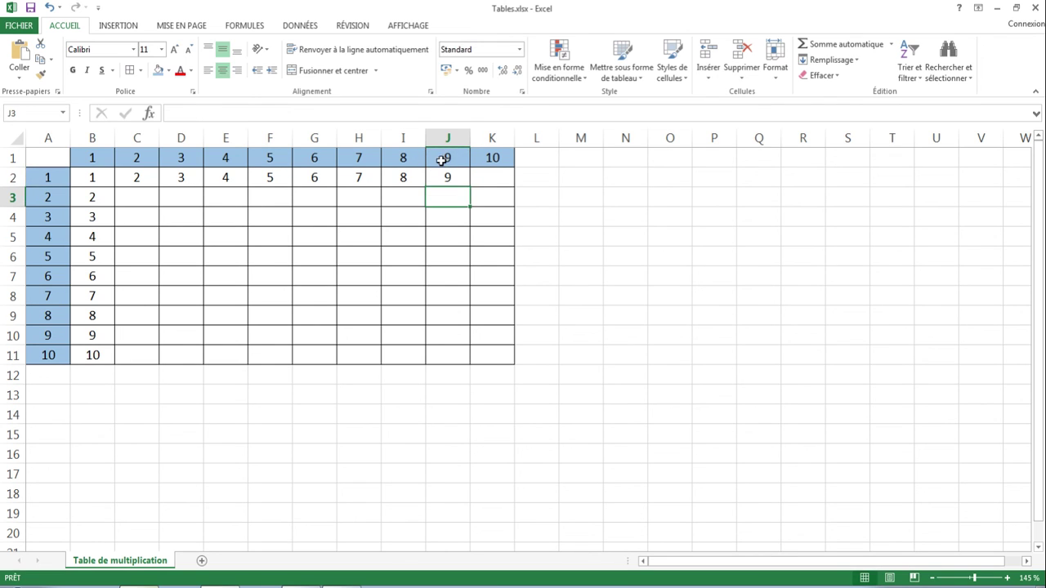
Enter the formula =A2*$K$1 in cell K2, with an absolute reference to the column heading
click(497, 174)
text(=)
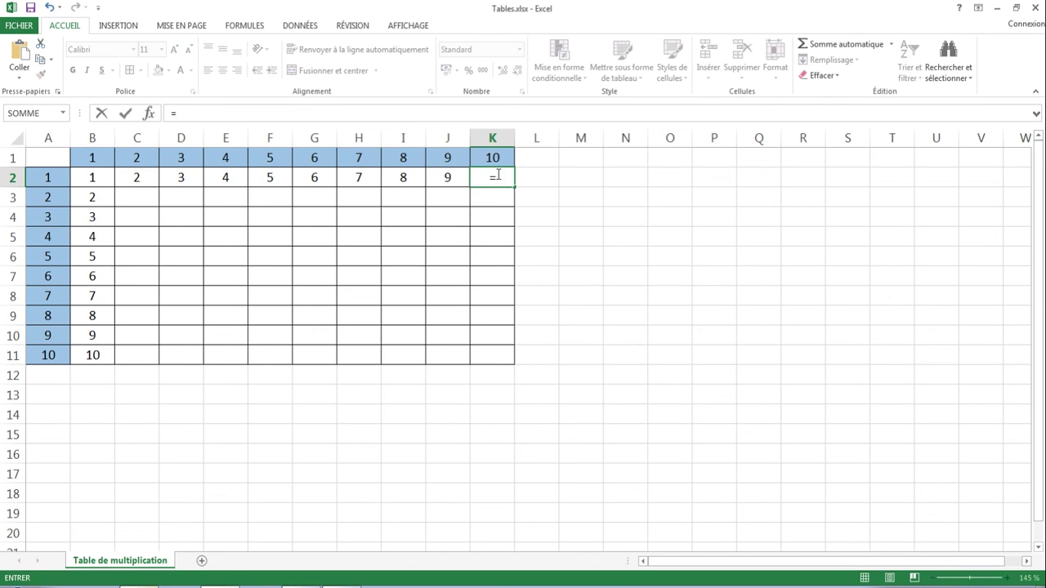
click(61, 182)
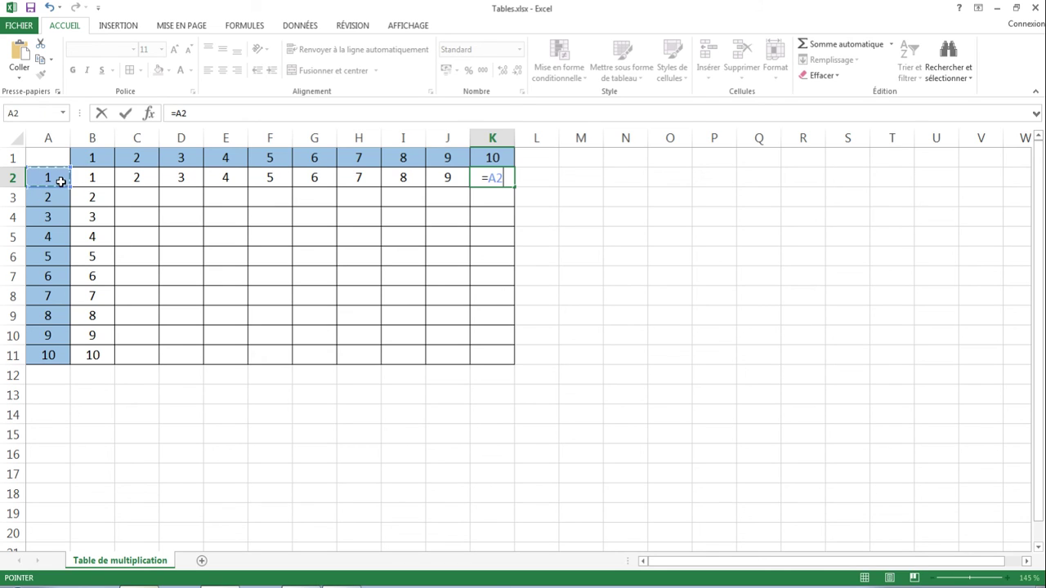
text(*)
click(490, 157)
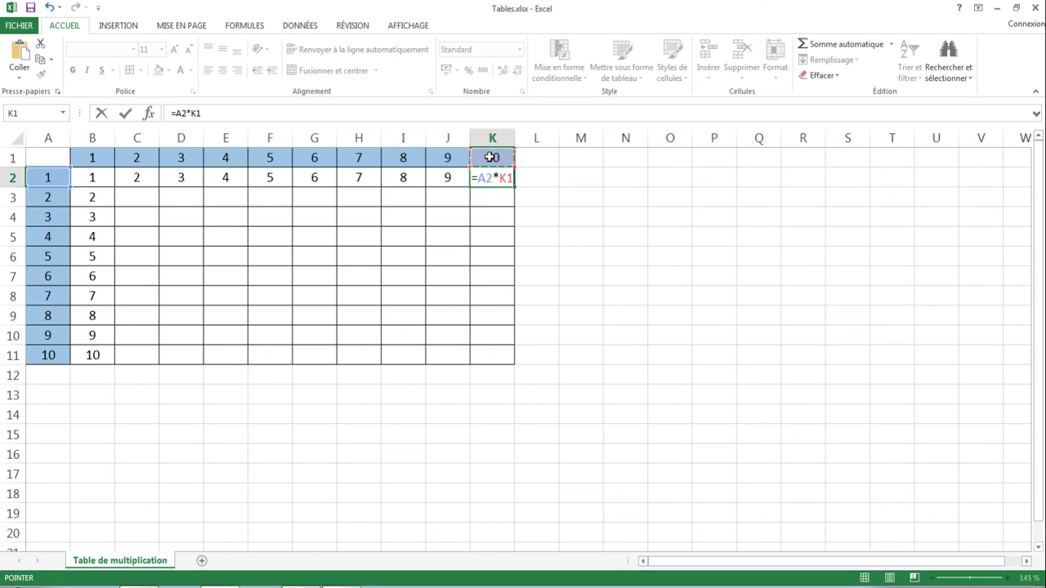
key(F4)
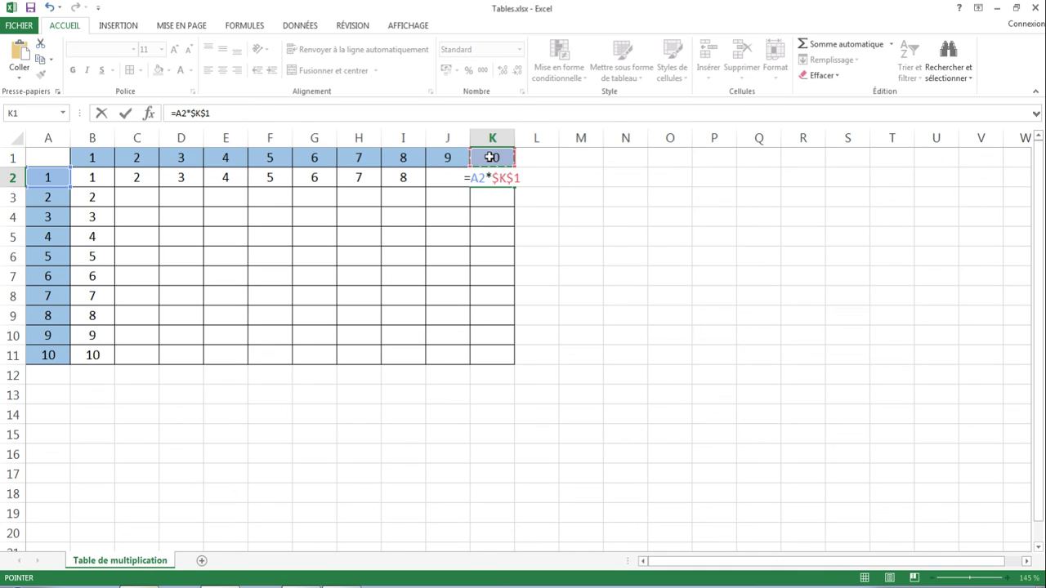
key(Return)
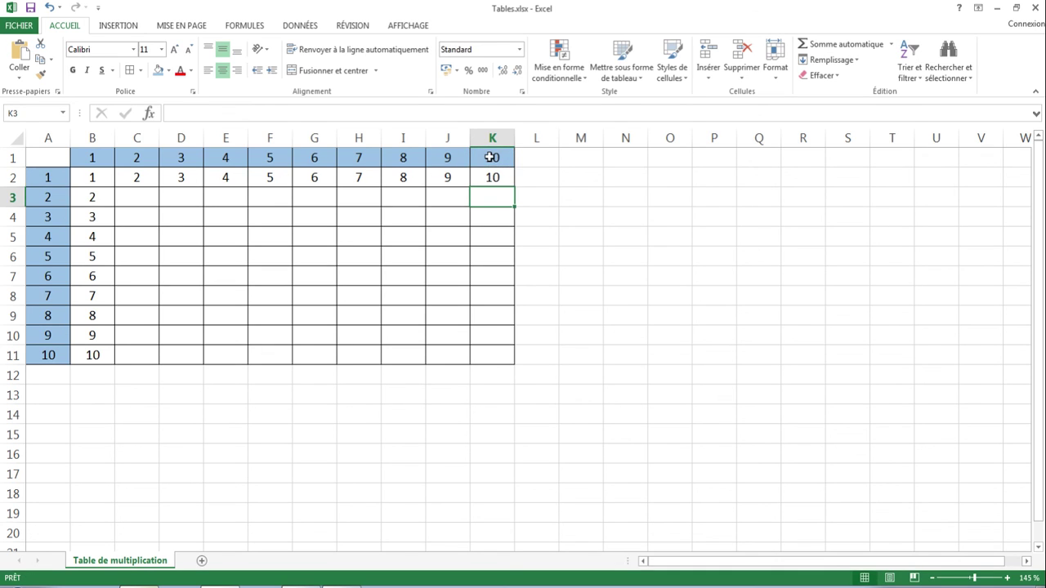
Review the product formulas cell by cell along row 2, from B2 to K2
click(107, 180)
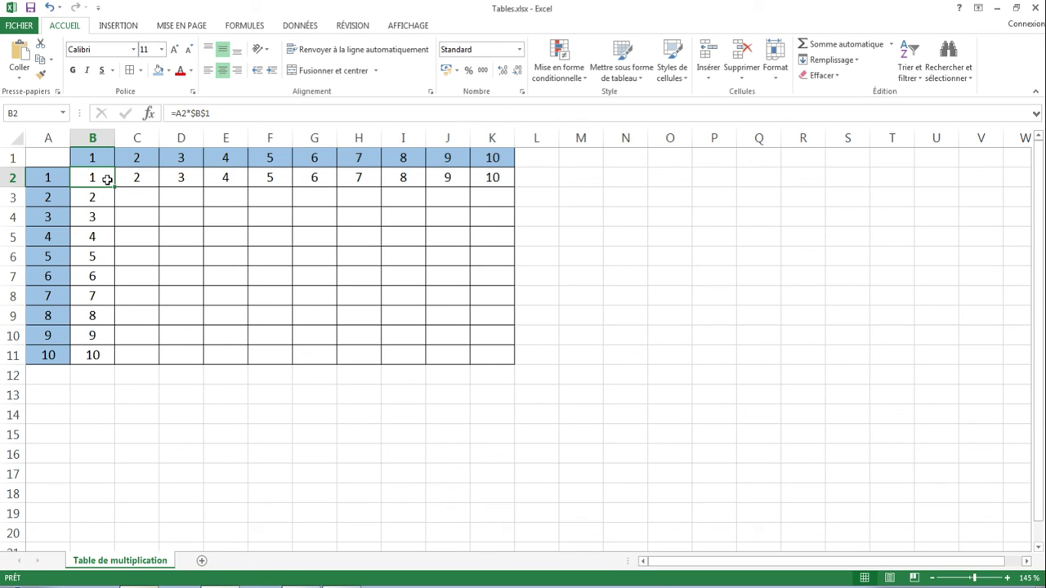
key(Right)
key(Right)
key(Right)
key(Right)
key(Right)
key(Right)
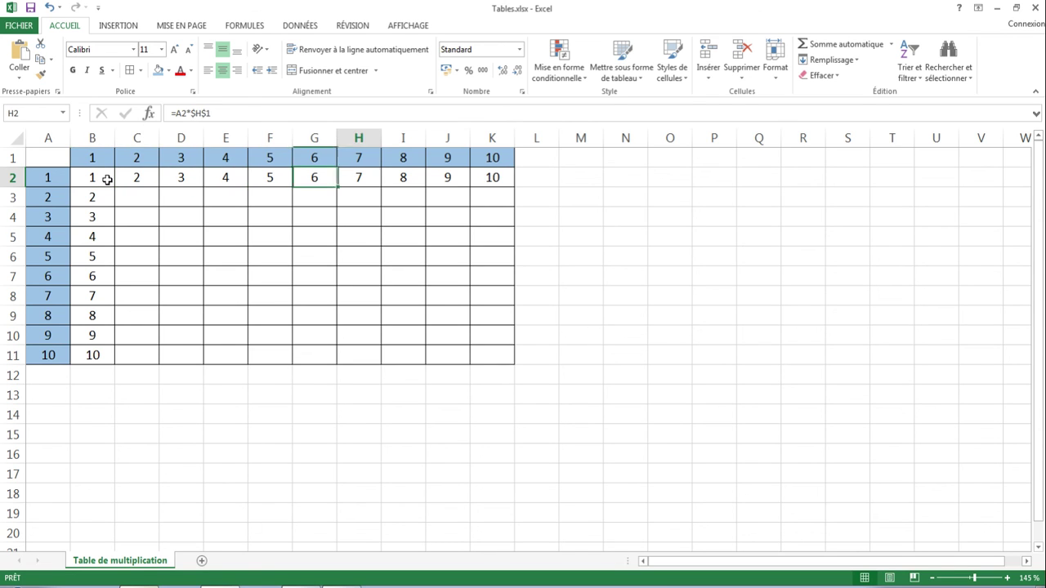
key(Right)
key(Right)
key(Right)
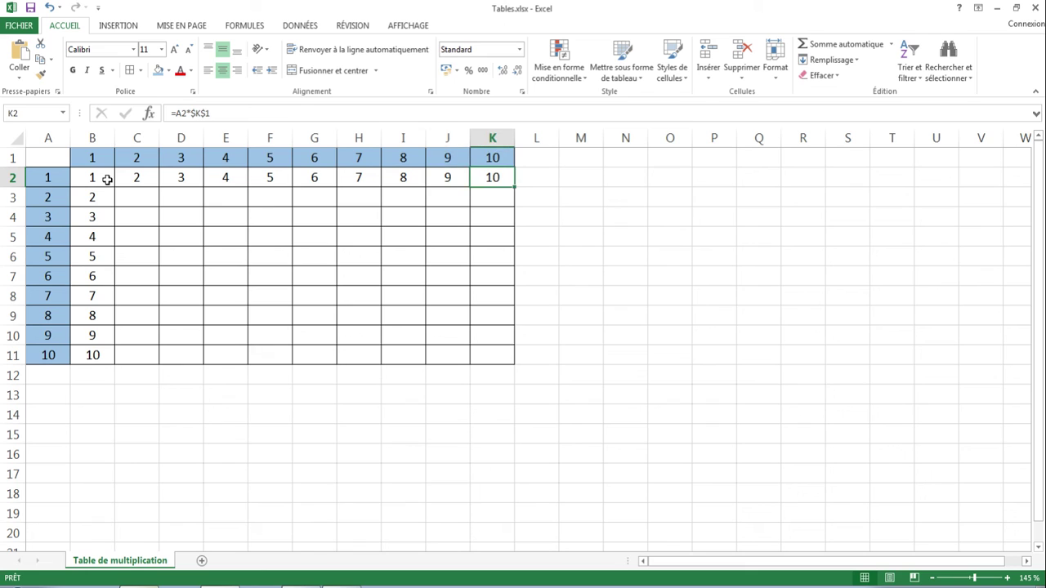
Fill the formulas in C2 and D2 down their columns to row 11
key(Left)
key(Left)
key(Left)
key(Left)
key(Left)
key(Left)
key(Left)
key(Left)
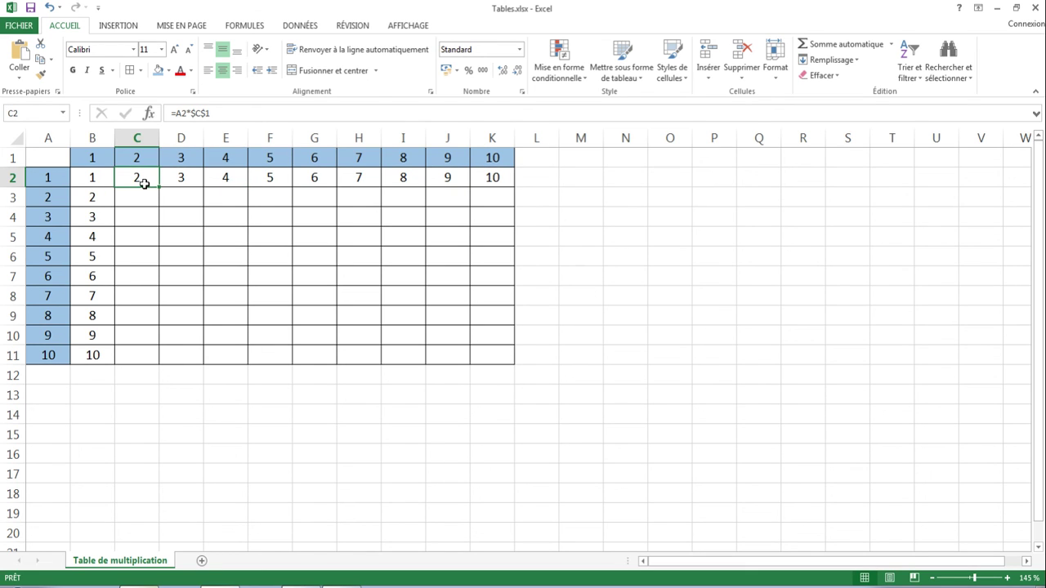
drag(159, 188, 152, 366)
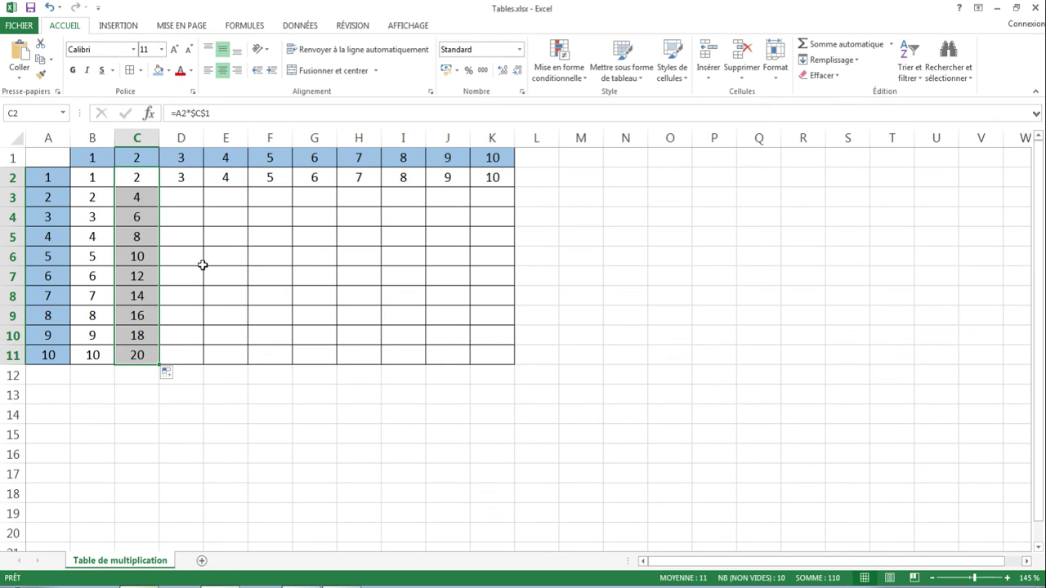
click(192, 183)
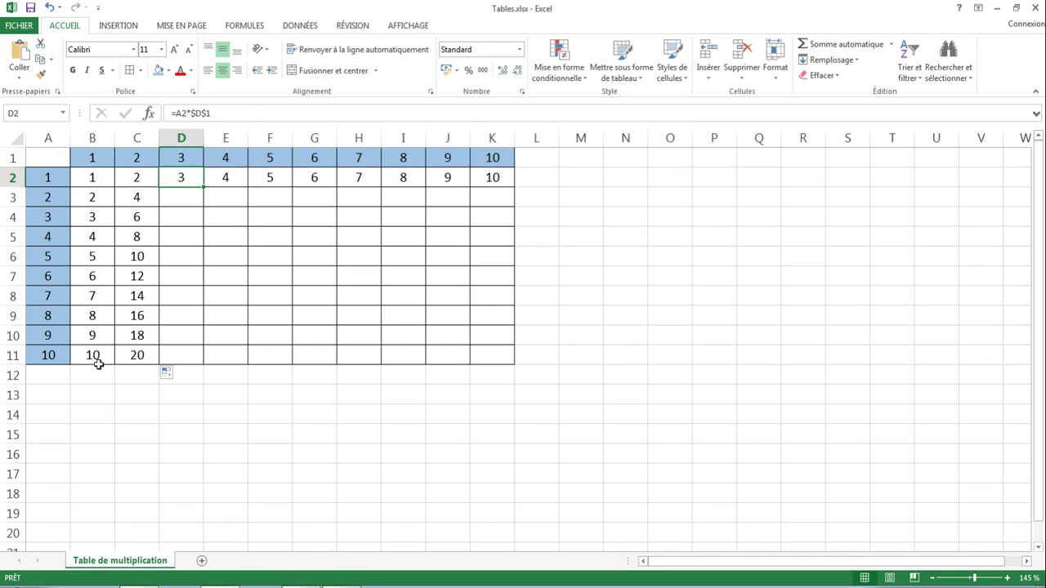
double_click(202, 187)
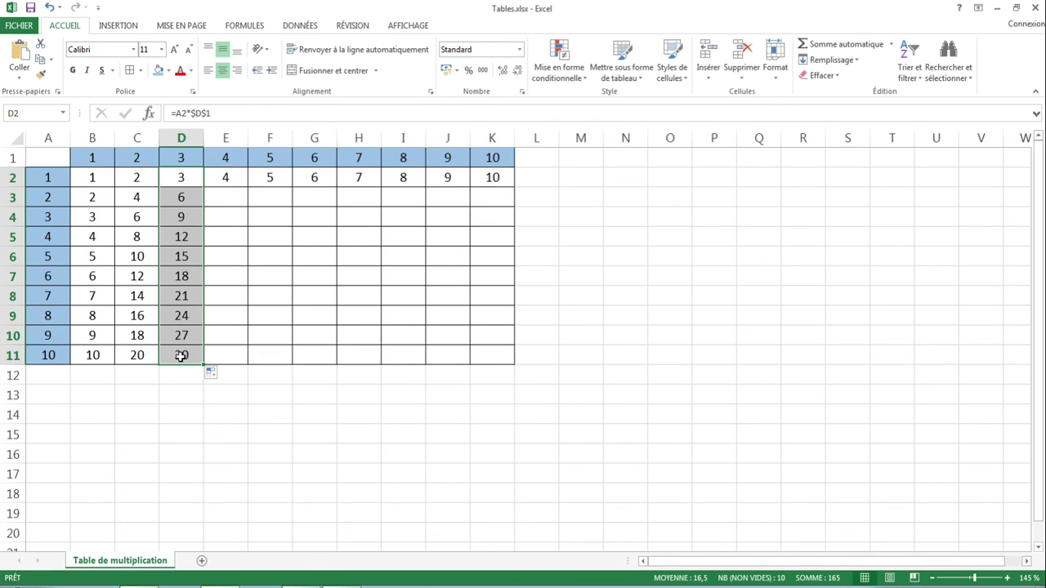
click(270, 312)
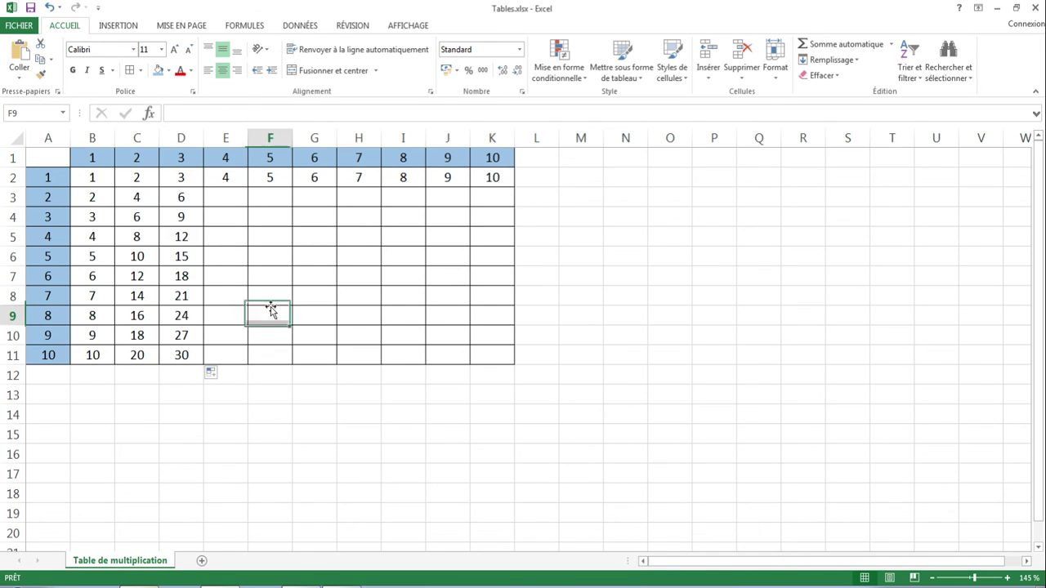
Fill the row 2 formulas of columns E to F, and those of columns G to K, down to row 11
click(235, 174)
drag(236, 174, 265, 174)
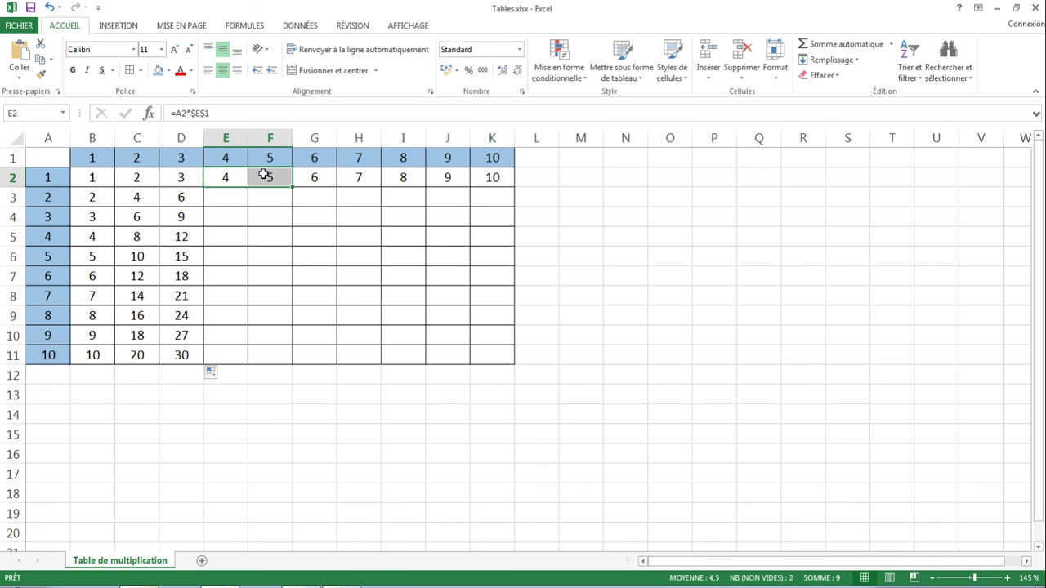
double_click(293, 187)
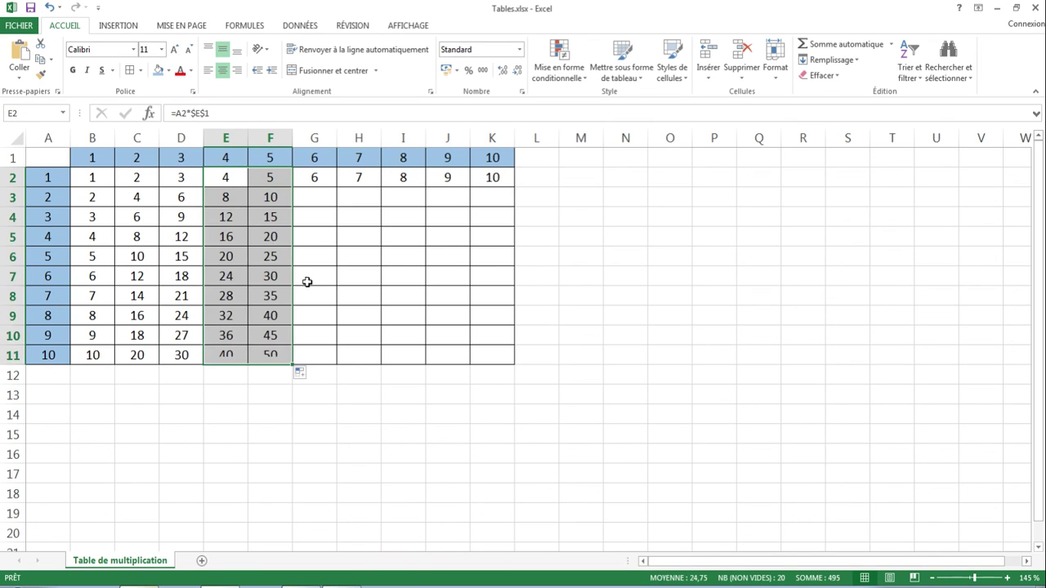
drag(327, 178, 497, 175)
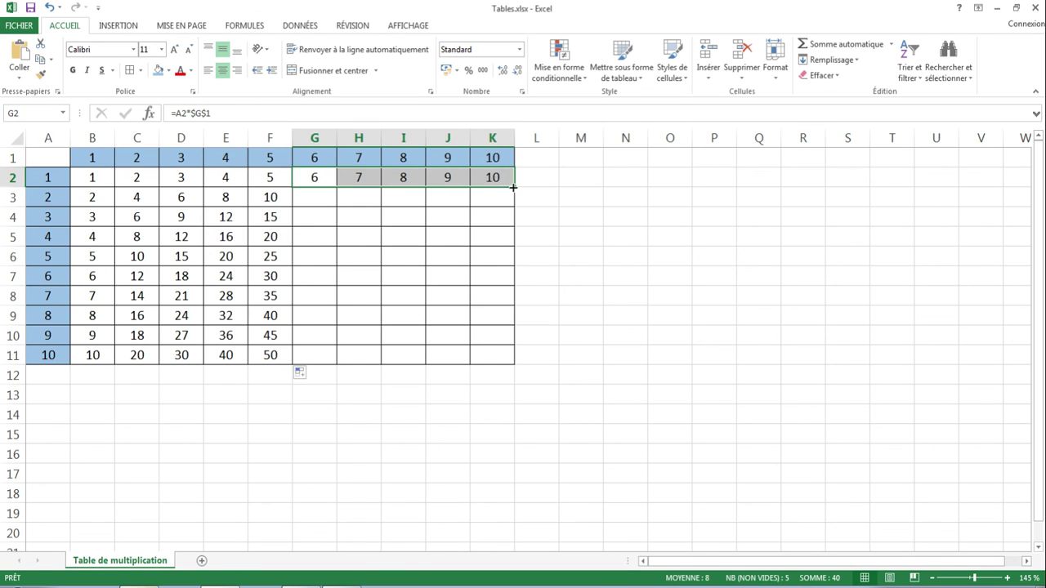
double_click(514, 187)
click(570, 259)
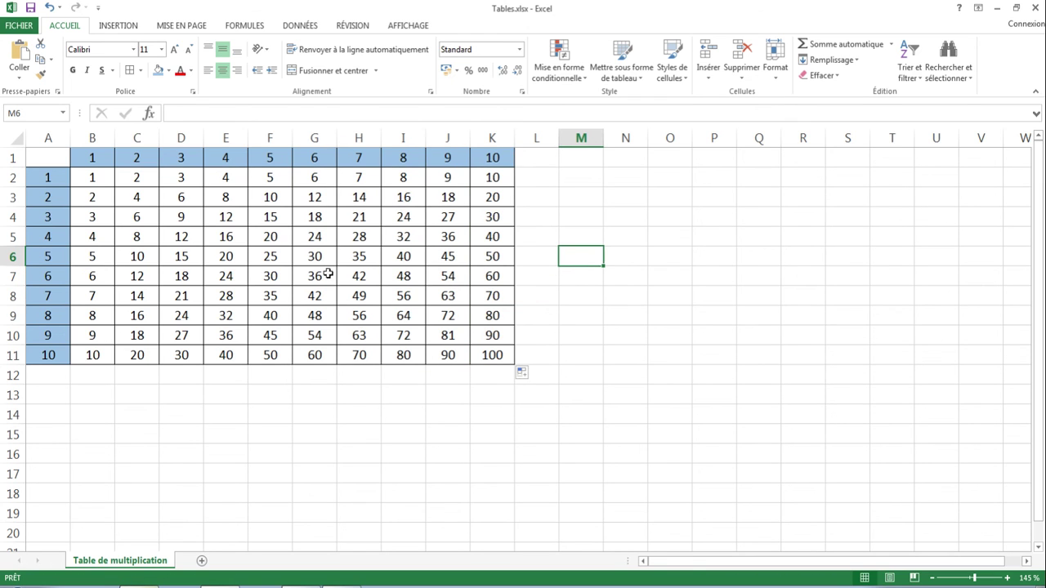
Clear the products in the range B3:K11, keeping the row 2 formulas
drag(103, 201, 486, 351)
key(Delete)
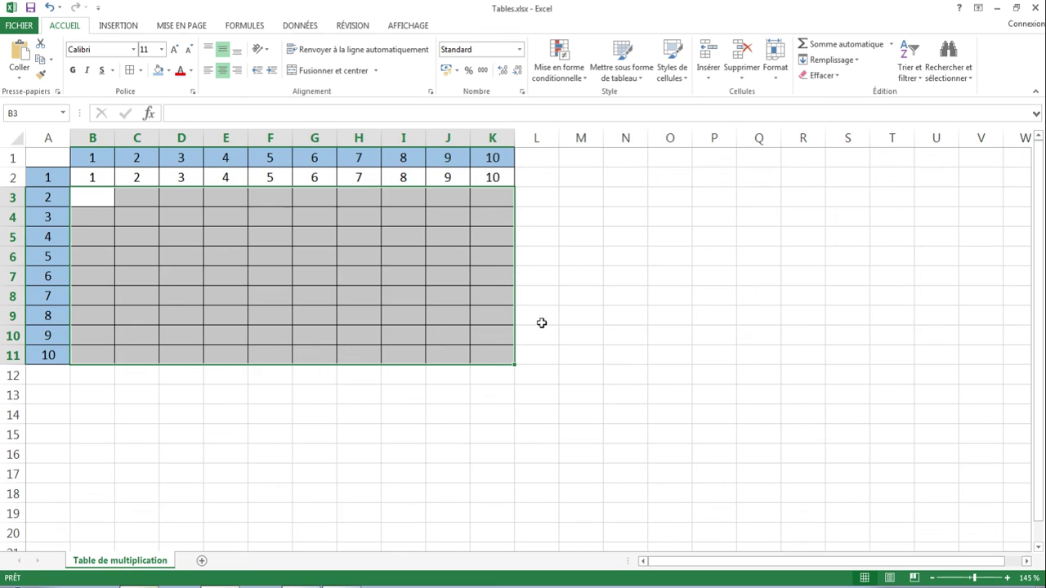
click(580, 316)
Fill all the formulas in B2:K2 down to row 11 in a single operation
click(94, 179)
click(155, 181)
click(184, 178)
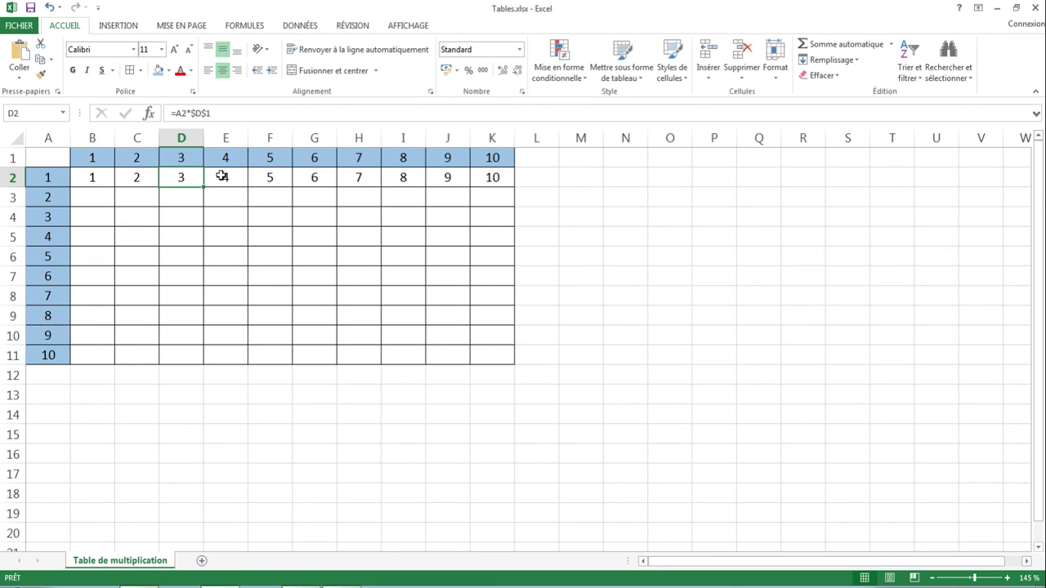
click(209, 235)
drag(97, 181, 493, 180)
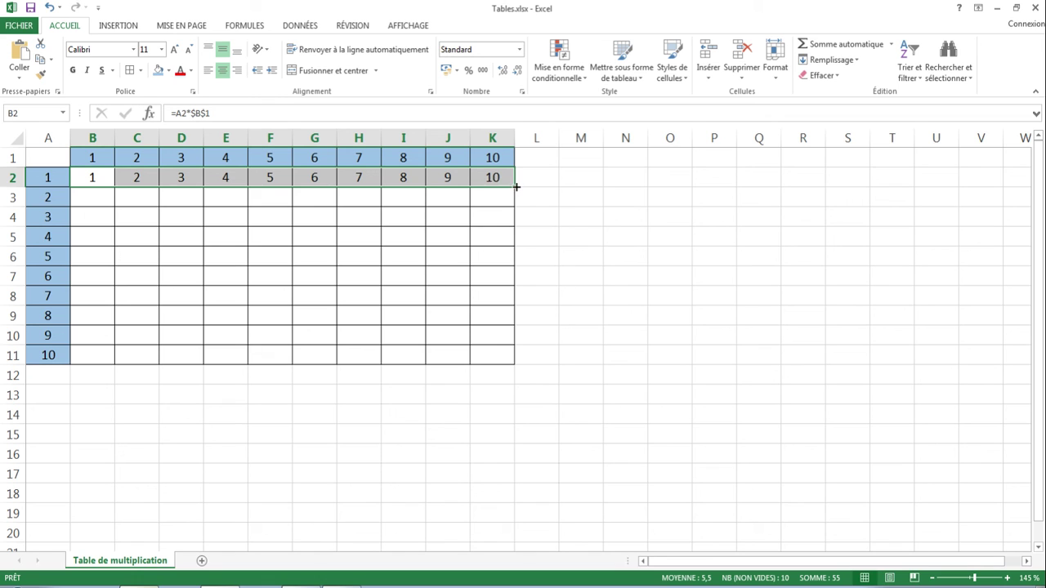
double_click(513, 188)
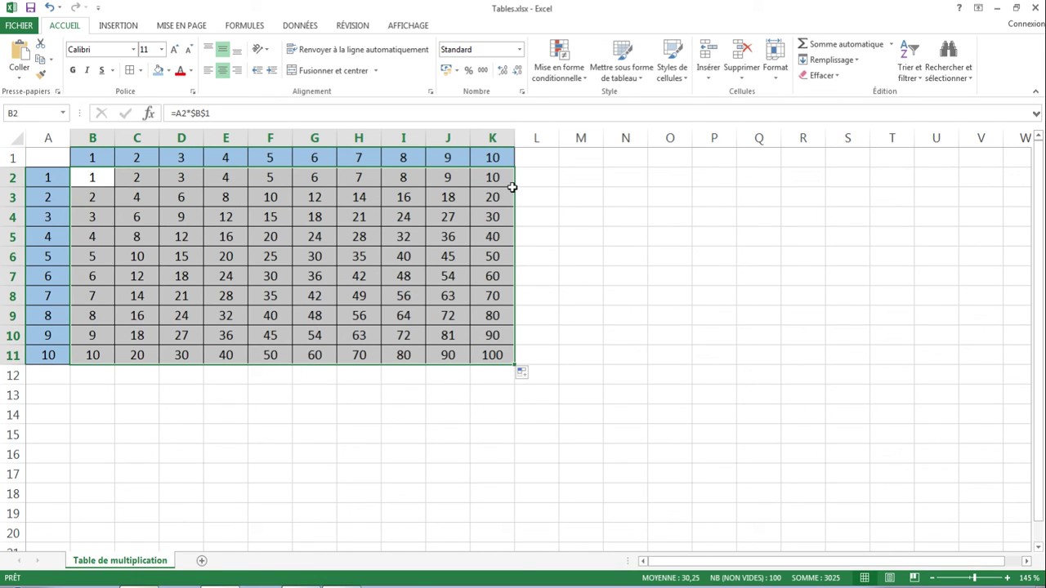
Check column heading 7, row heading 8 and the formula for their product in cell H9
click(362, 158)
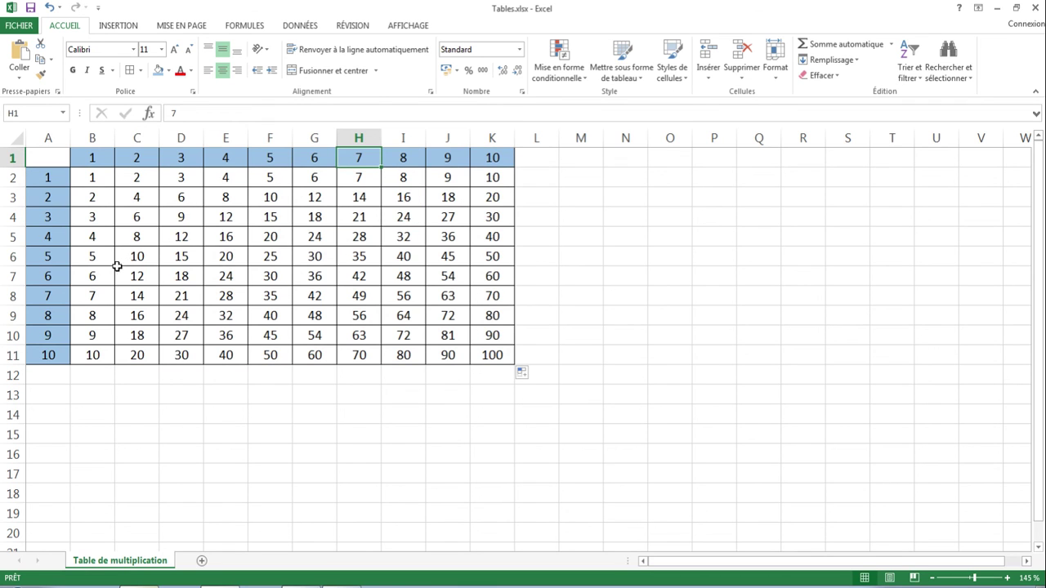
click(50, 310)
click(360, 317)
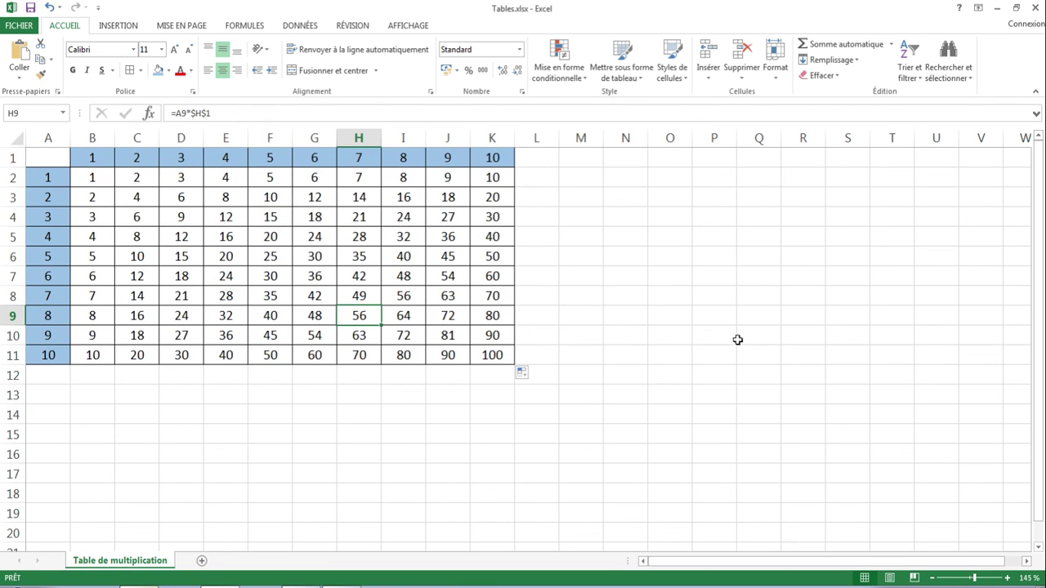